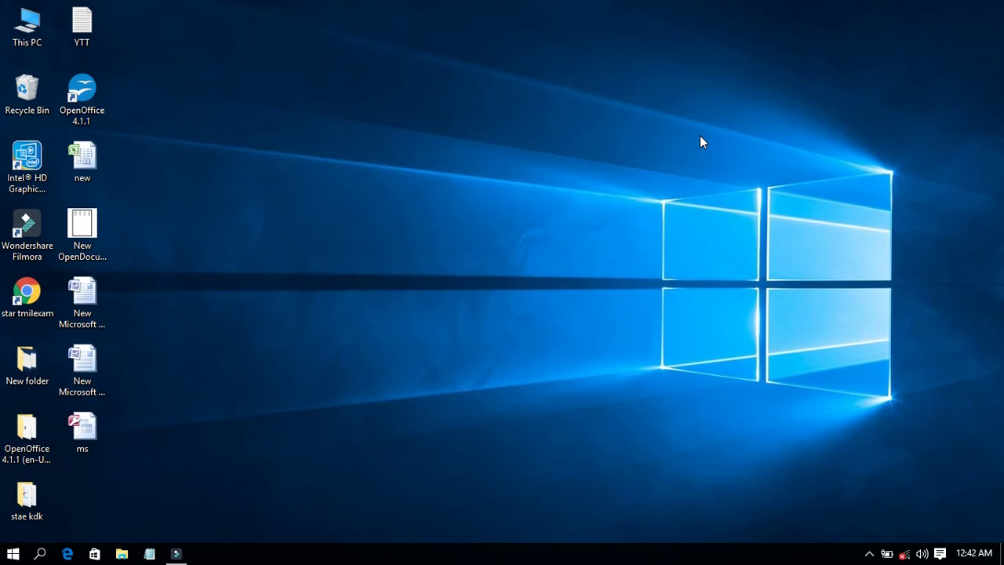
# - Open the New OpenDocument Spreadsheet file from the desktop
pyautogui.rightClick(422, 6)
pyautogui.click(453, 44)
pyautogui.doubleClick(85, 234)
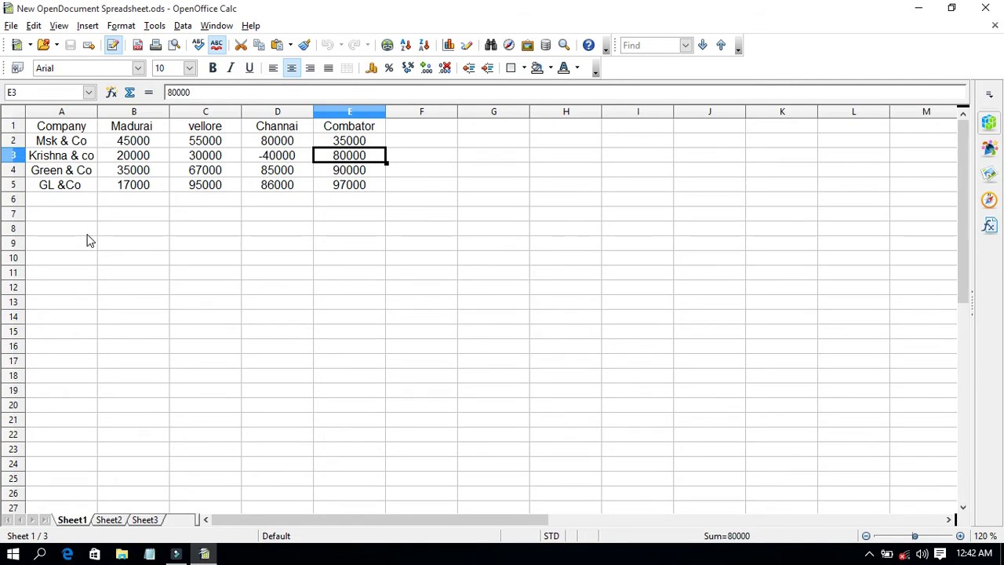
# - Move the company table from A1:E5 to G8:K12 and on to the area starting at B12
pyautogui.click(36, 127)
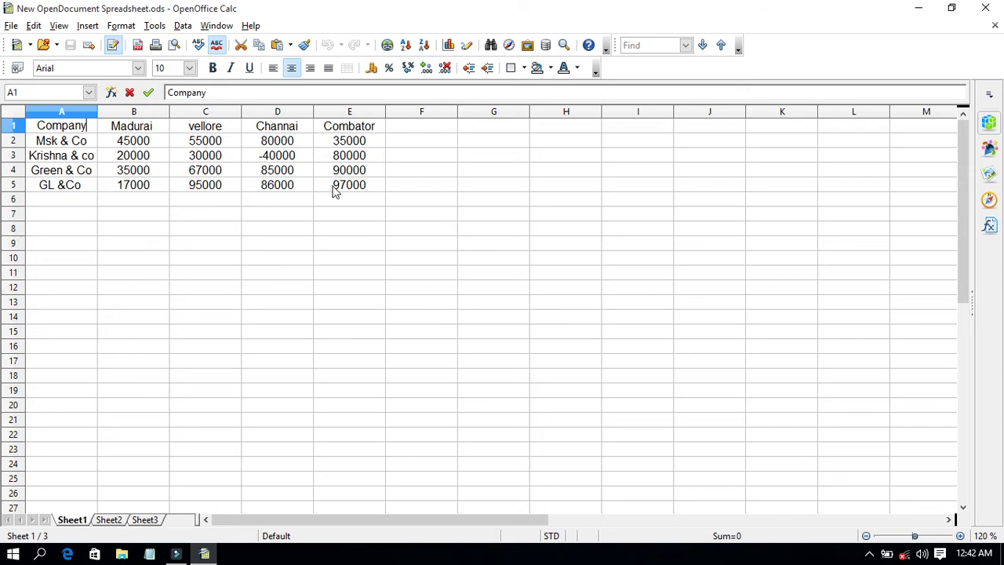
pyautogui.keyDown('shift'); pyautogui.click(384, 190); pyautogui.keyUp('shift')
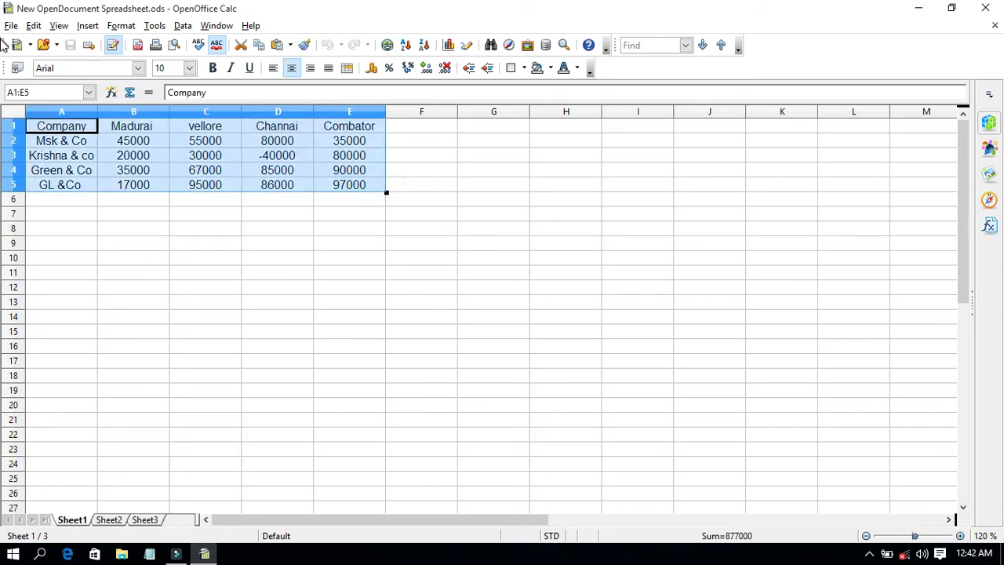
pyautogui.moveTo(157, 134); pyautogui.dragTo(616, 233)
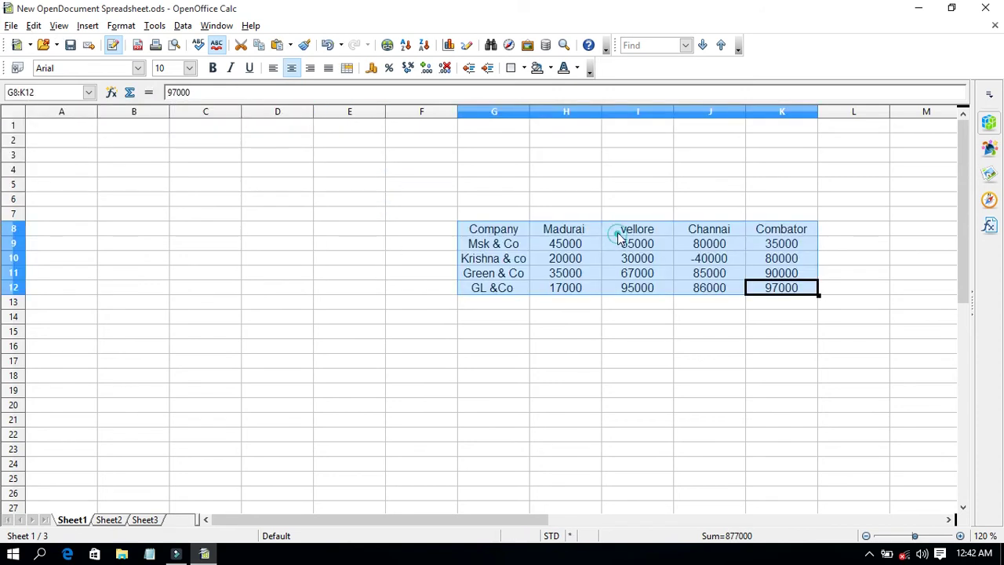
pyautogui.click(618, 233)
pyautogui.moveTo(460, 233); pyautogui.dragTo(405, 343)
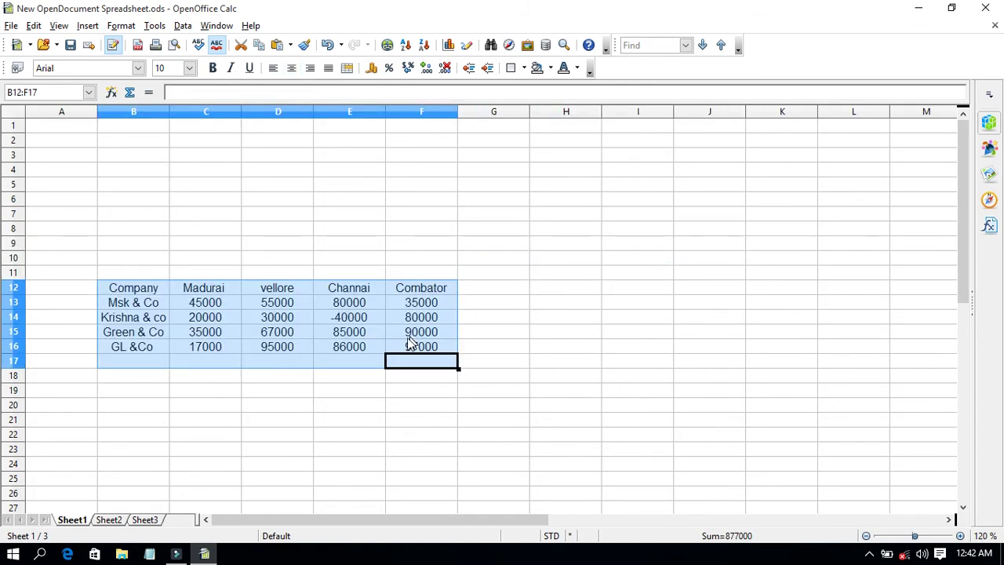
# - Add Channai descending and vellore descending as further sort criteria for B12:F17, and reset the sort criteria
pyautogui.click(183, 25)
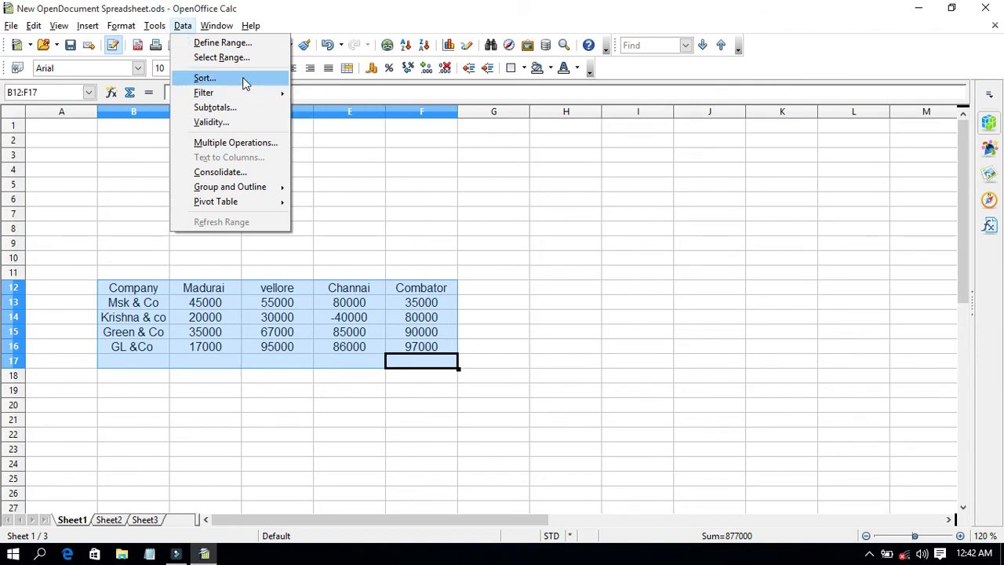
pyautogui.click(244, 79)
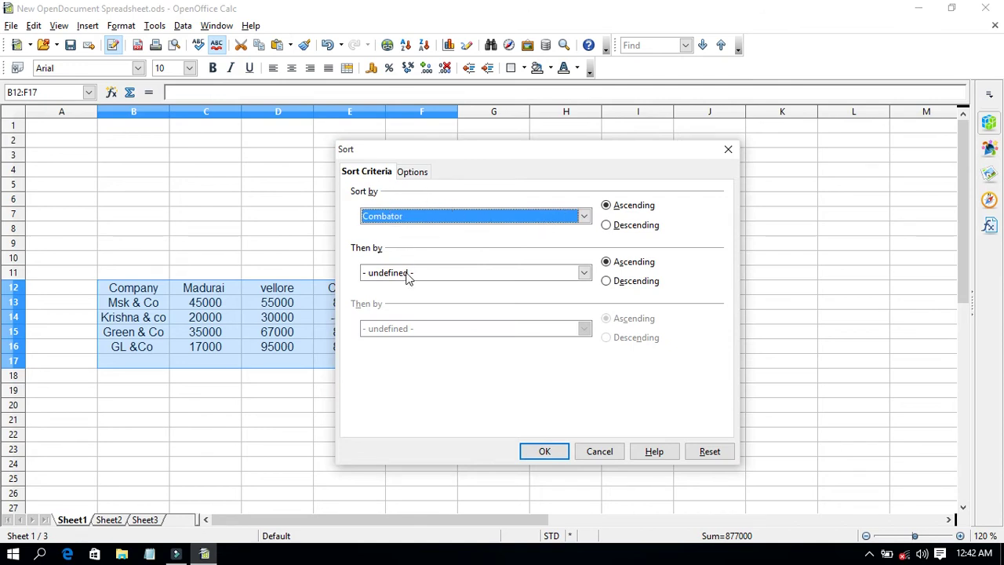
pyautogui.click(620, 287)
pyautogui.click(584, 273)
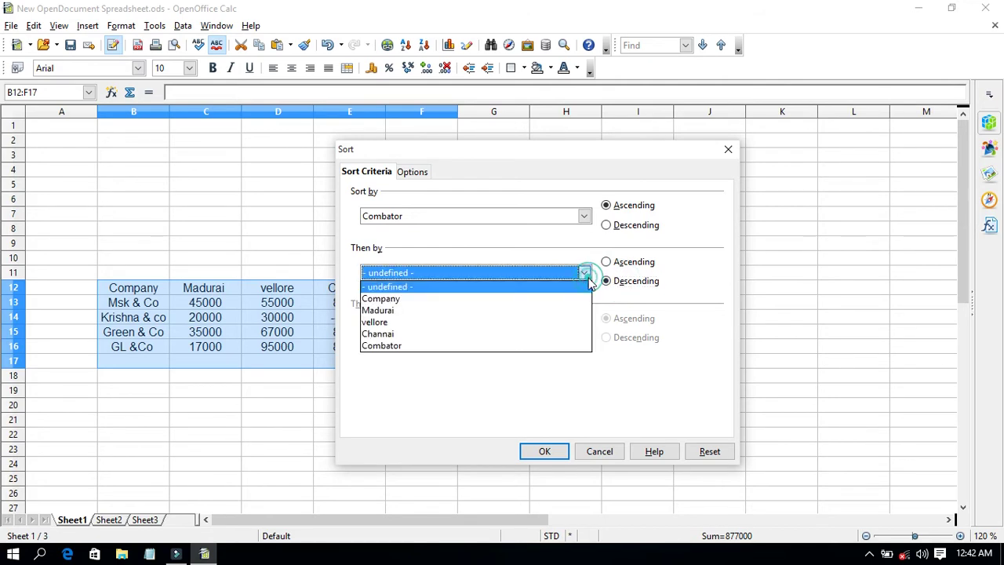
pyautogui.click(553, 335)
pyautogui.click(572, 328)
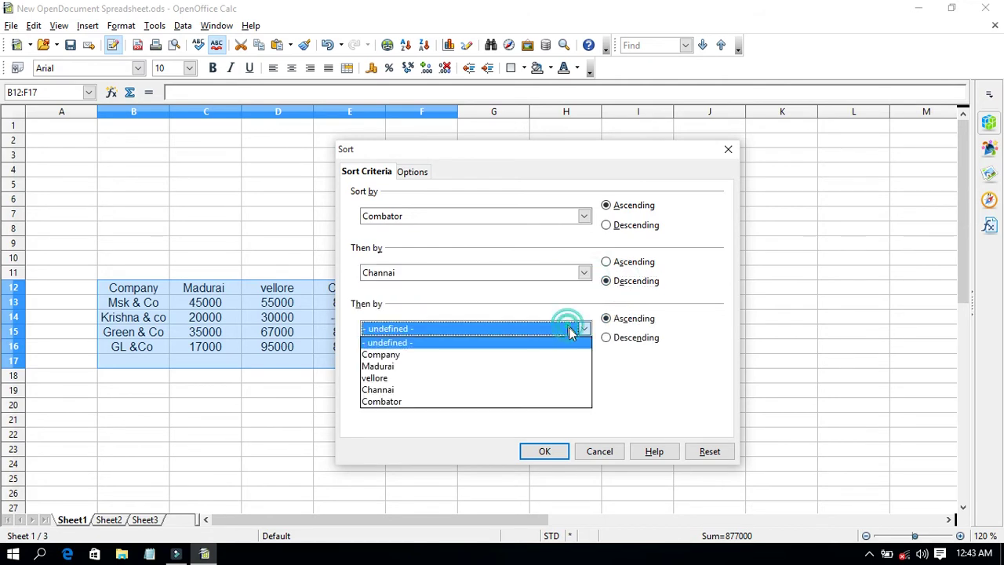
pyautogui.click(571, 377)
pyautogui.click(620, 339)
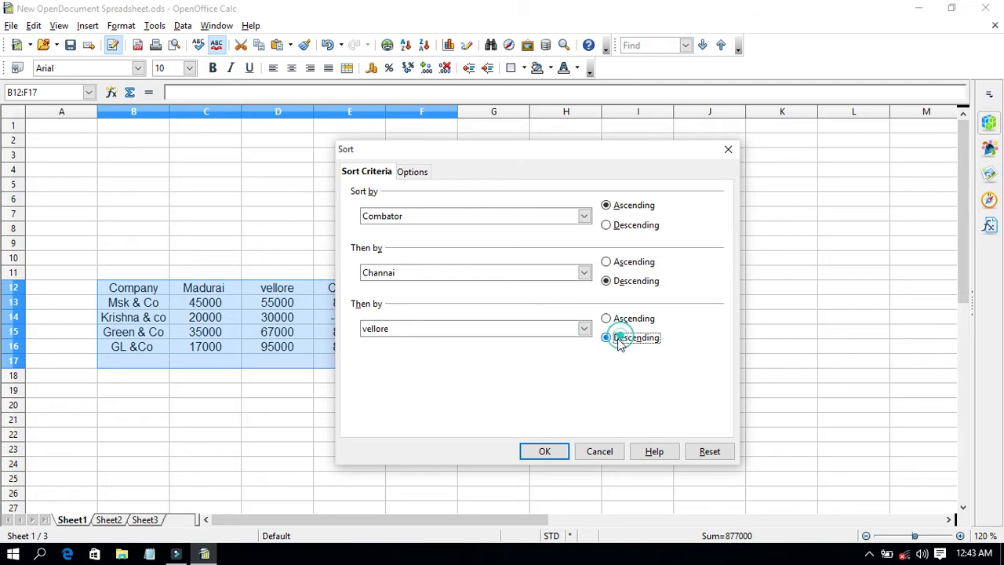
pyautogui.click(727, 457)
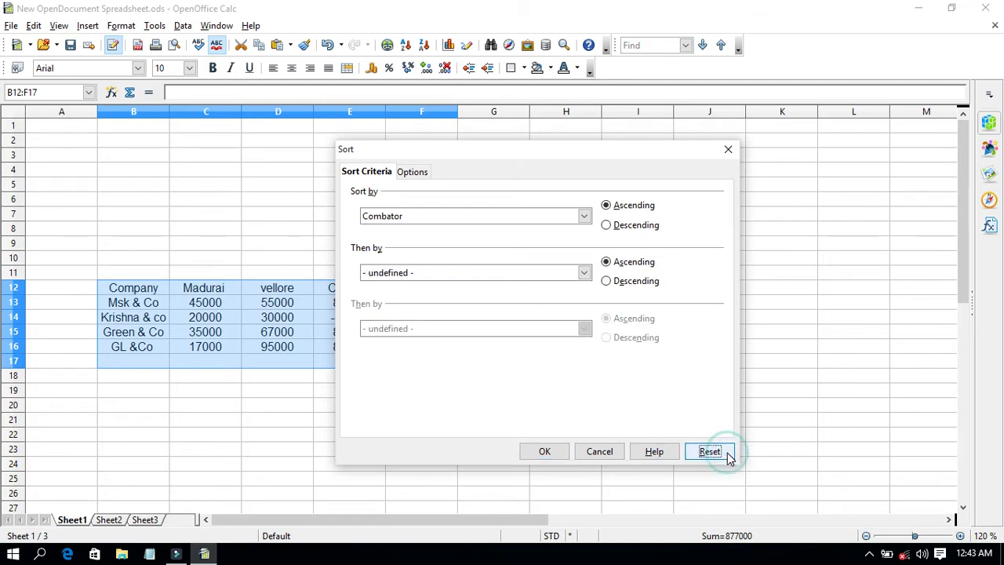
# - Sort the table in ascending order by Combator, again by Combator, and by Company
pyautogui.click(579, 272)
pyautogui.click(499, 345)
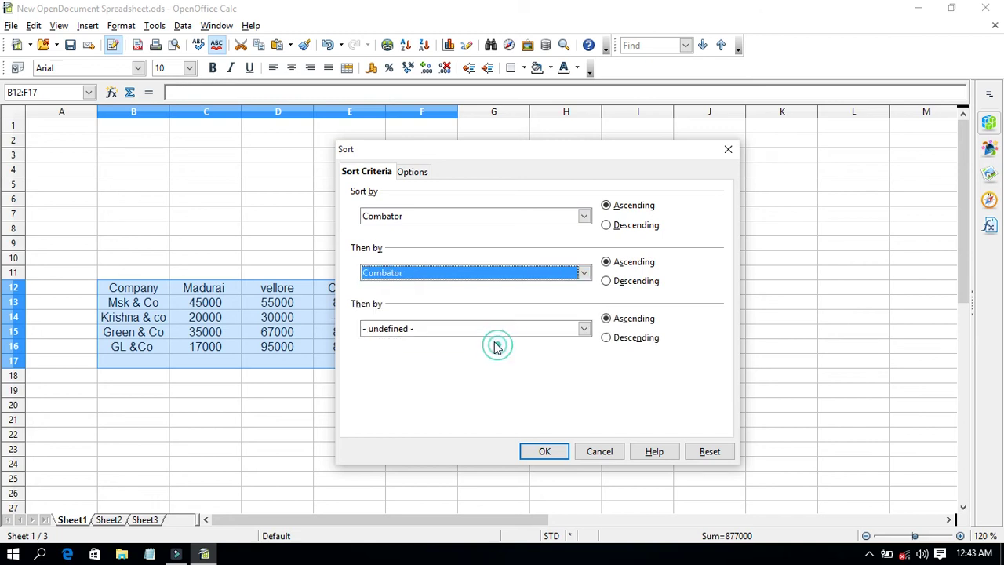
pyautogui.click(487, 324)
pyautogui.click(468, 355)
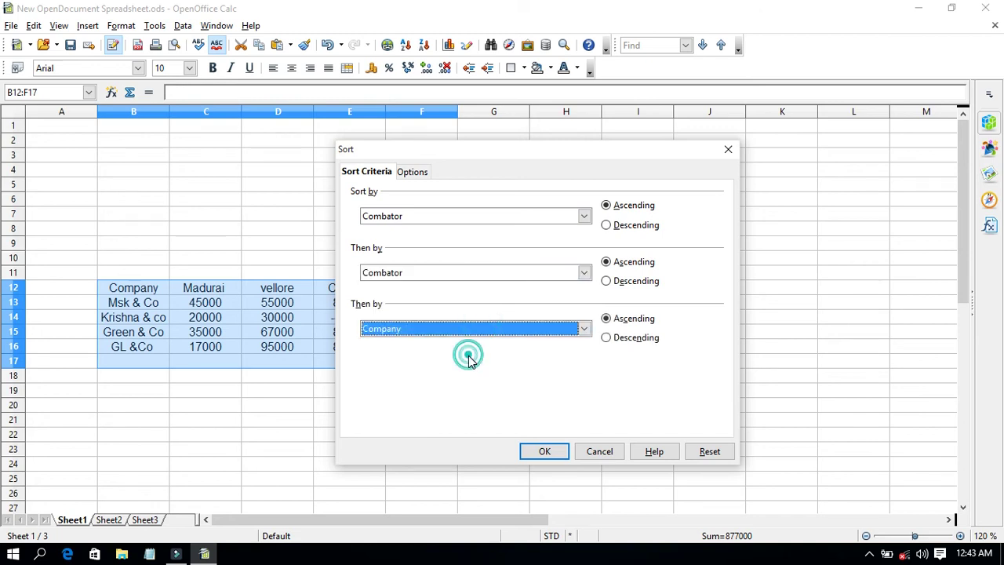
pyautogui.click(550, 460)
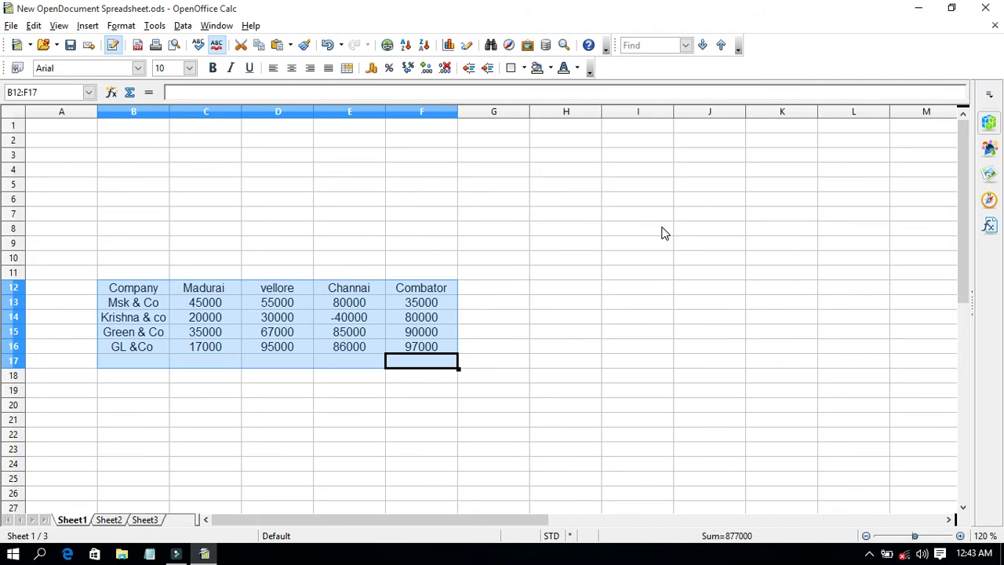
pyautogui.click(666, 229)
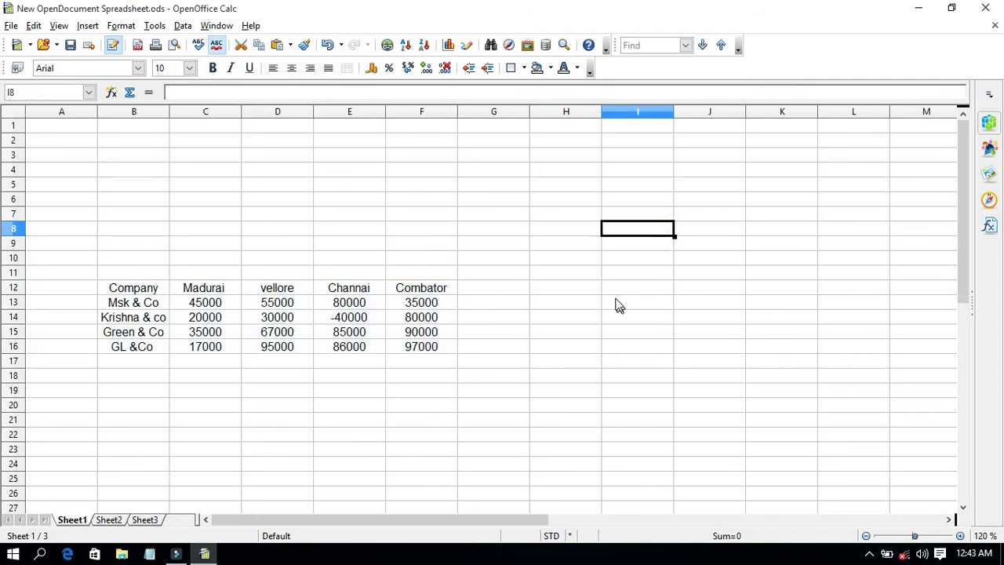
pyautogui.click(711, 215)
pyautogui.moveTo(588, 202); pyautogui.dragTo(769, 230)
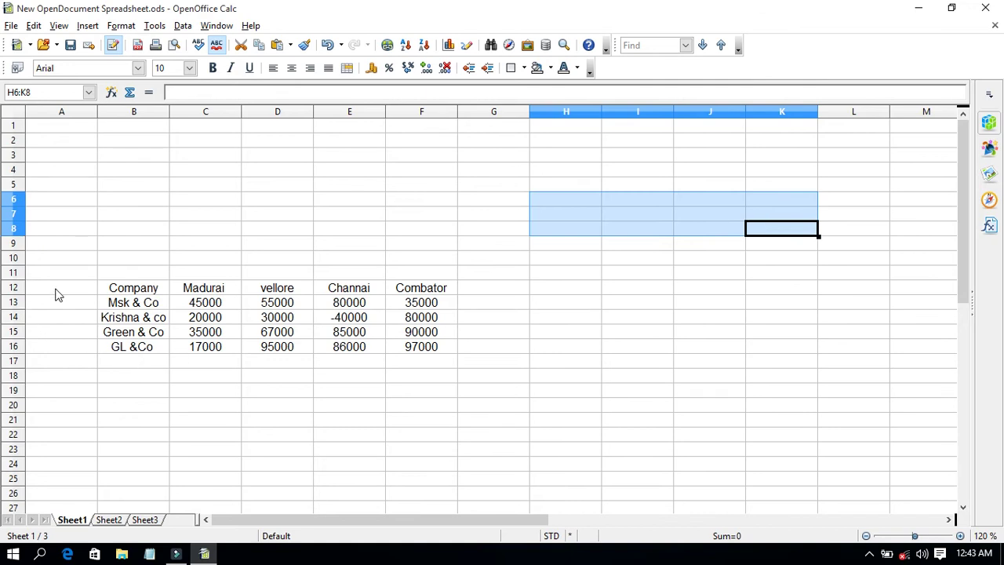
# - Move the Combator column to the cells starting at I3 and undo the move
pyautogui.click(104, 290)
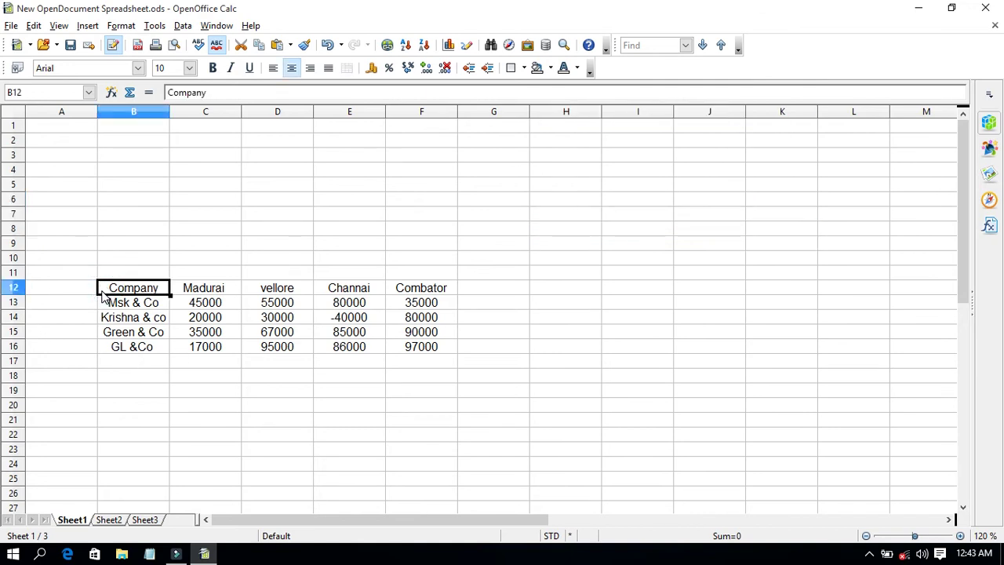
pyautogui.click(396, 289)
pyautogui.moveTo(392, 282); pyautogui.dragTo(424, 288)
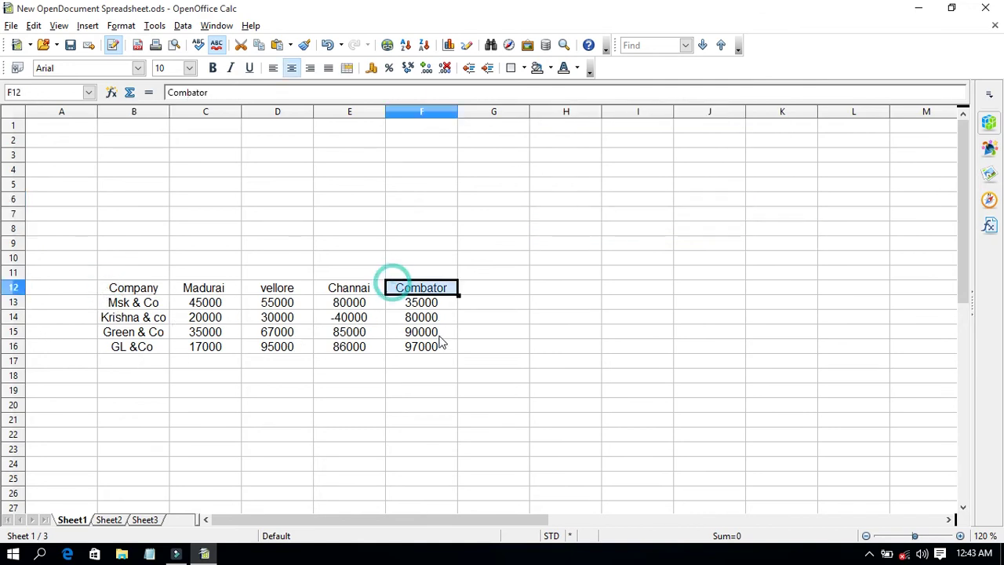
pyautogui.moveTo(441, 367); pyautogui.dragTo(604, 190)
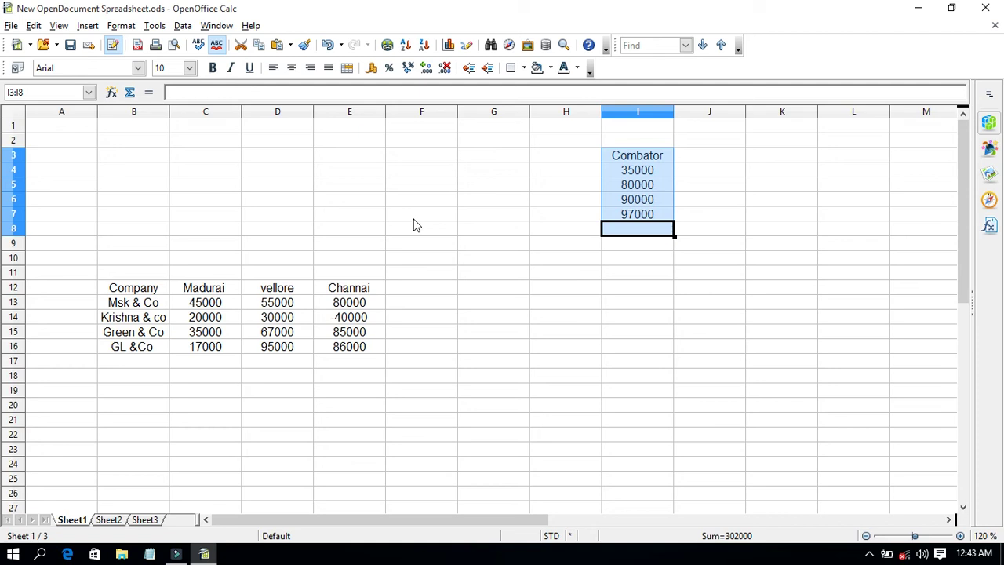
pyautogui.hotkey('ctrl', 'z')
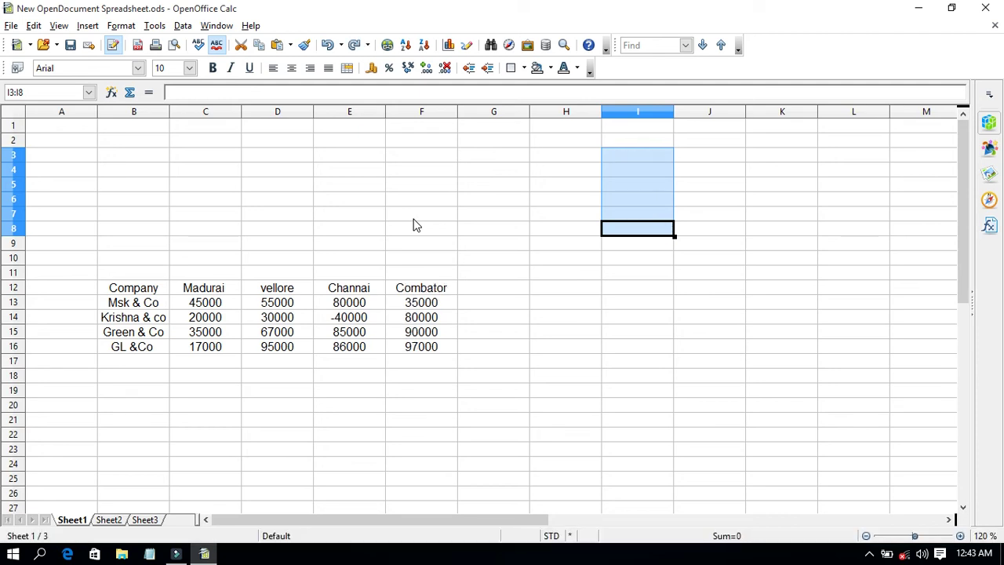
# - Move the Company and Msk & Co cells onto E14:E15, and undo this along with all earlier table moves
pyautogui.moveTo(108, 298); pyautogui.dragTo(126, 306)
pyautogui.moveTo(125, 305); pyautogui.dragTo(339, 342)
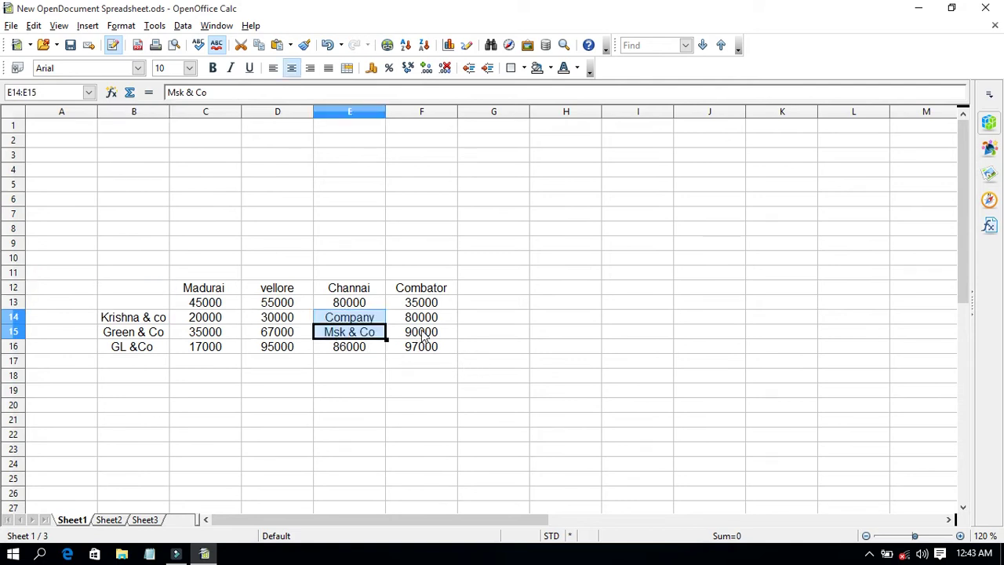
pyautogui.hotkey('ctrl', 'z')
pyautogui.hotkey('ctrl', 'z')
pyautogui.hotkey('ctrl', 'z')
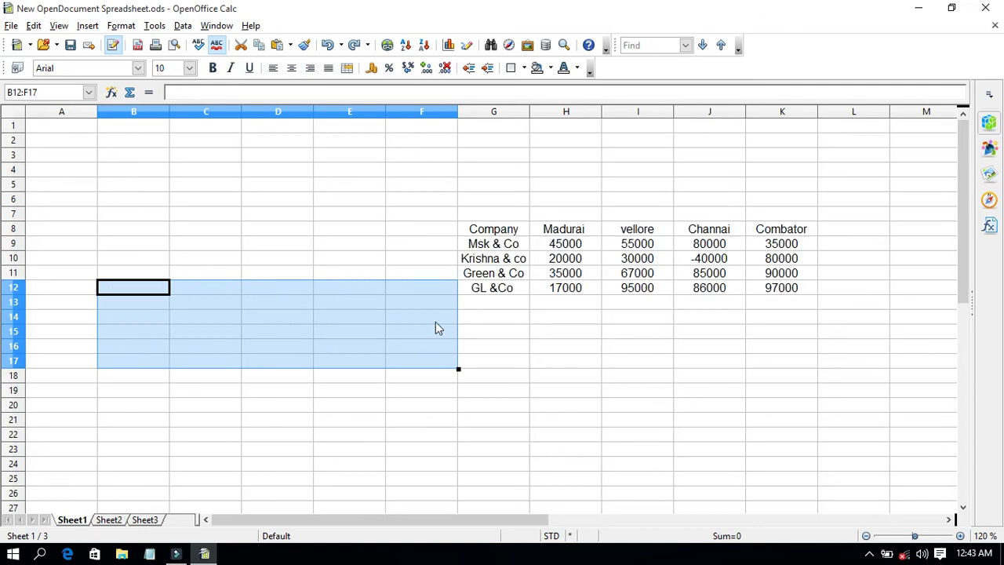
pyautogui.hotkey('ctrl', 'z')
pyautogui.doubleClick(476, 289)
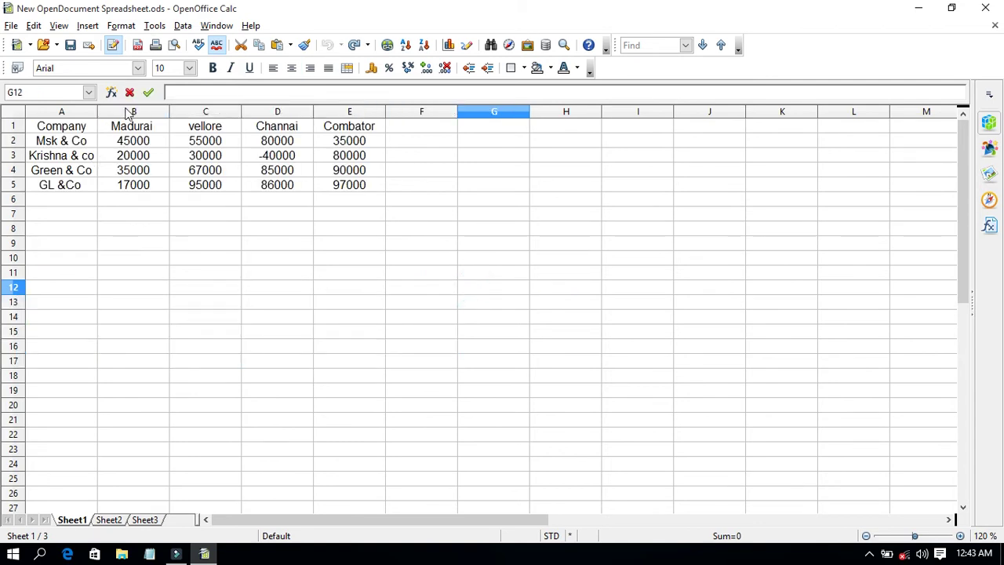
# - Apply an AutoFilter to the range A1:E6 and filter the Company column to GL &Co
pyautogui.moveTo(376, 198); pyautogui.dragTo(83, 109)
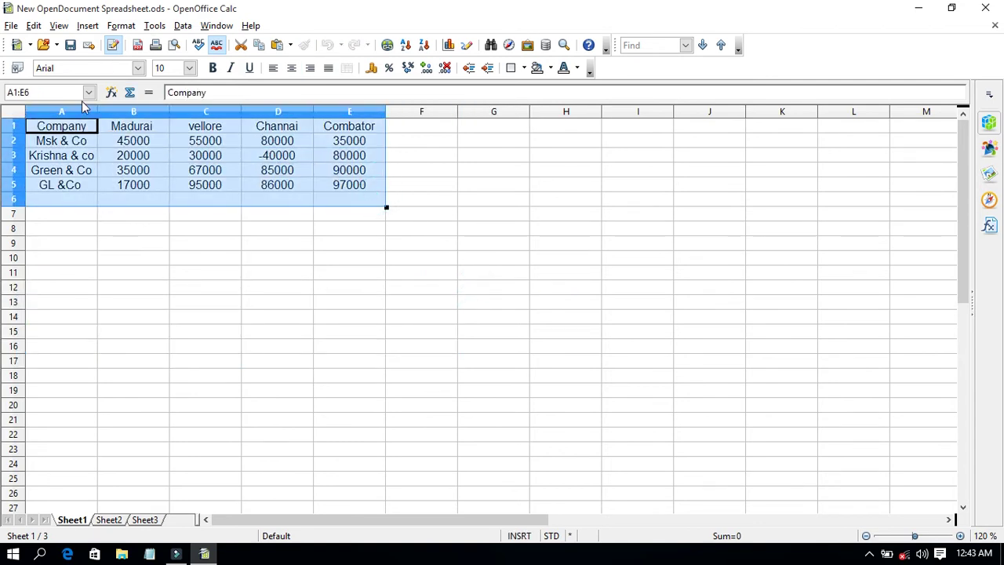
pyautogui.click(183, 26)
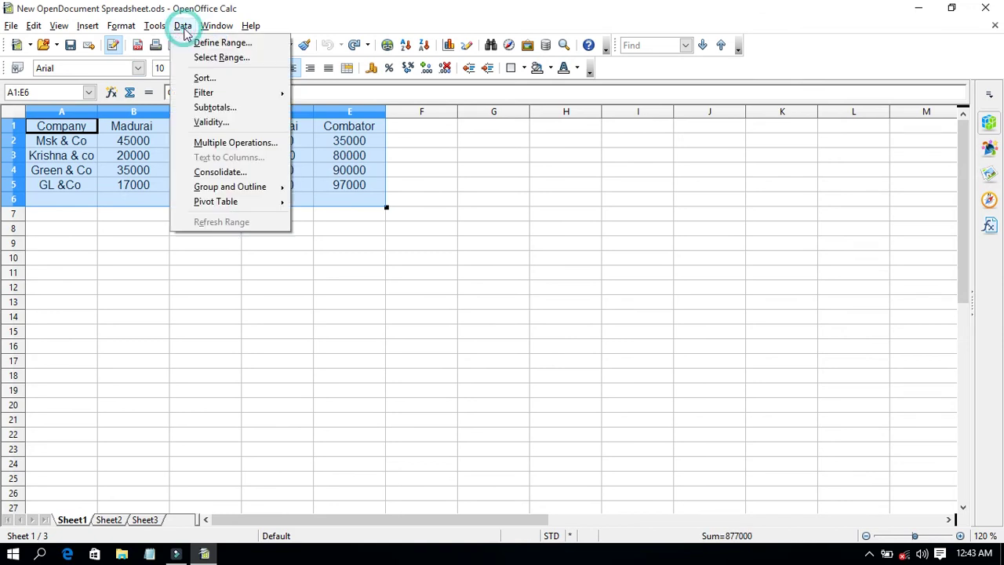
pyautogui.moveTo(265, 94)
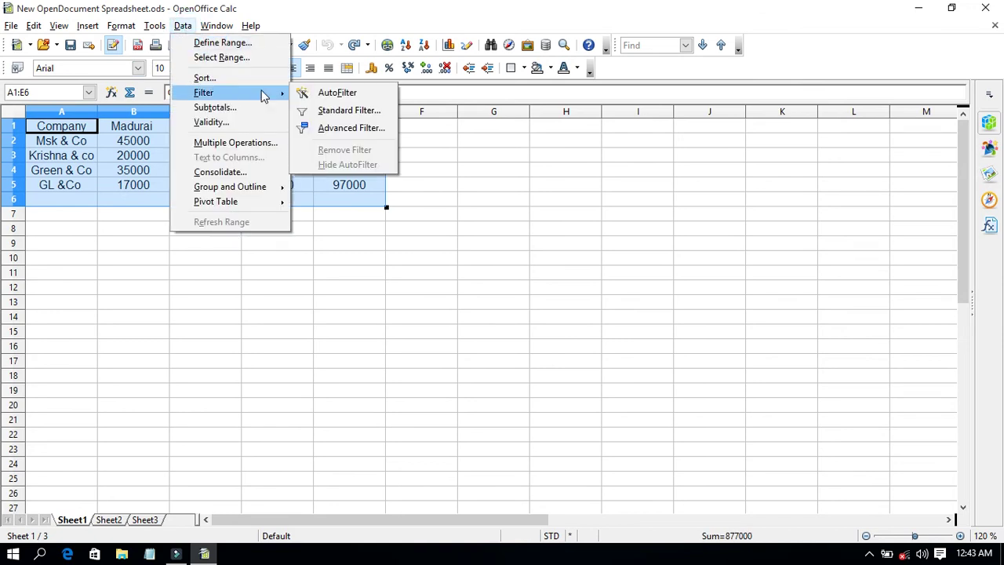
pyautogui.click(321, 94)
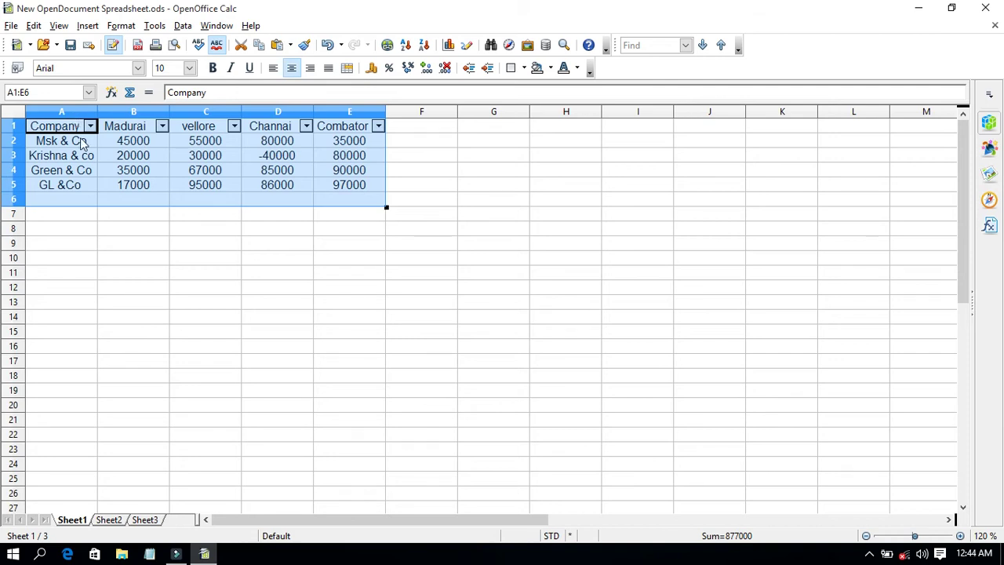
pyautogui.click(90, 126)
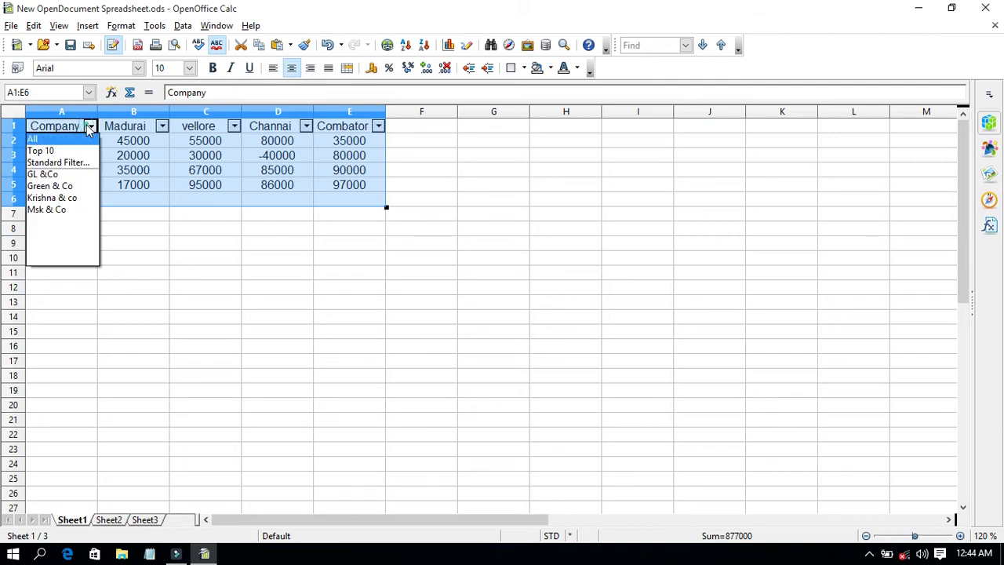
pyautogui.click(55, 173)
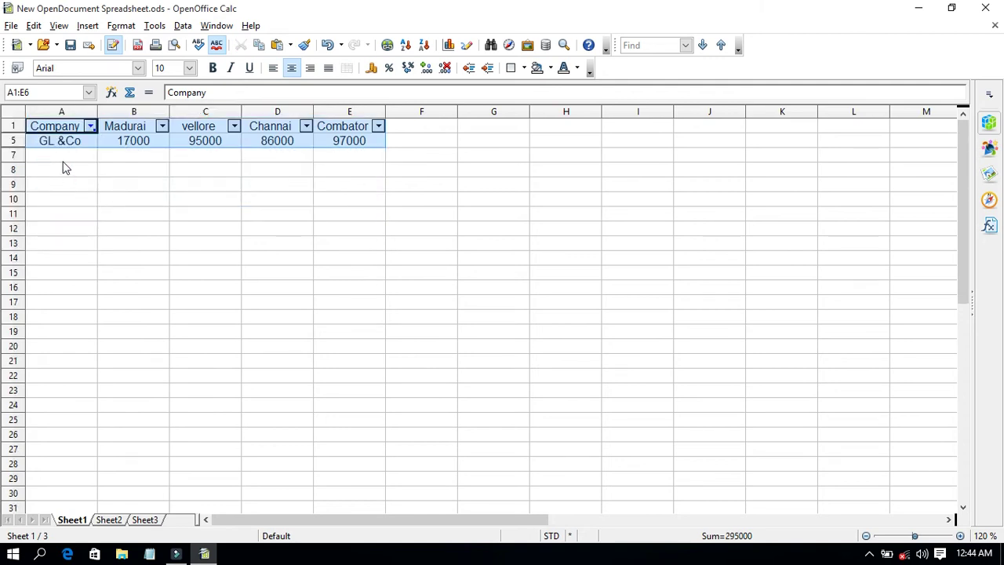
# - Apply a standard filter on the Company field with the condition Smallest and the value Krishna & co
pyautogui.click(90, 126)
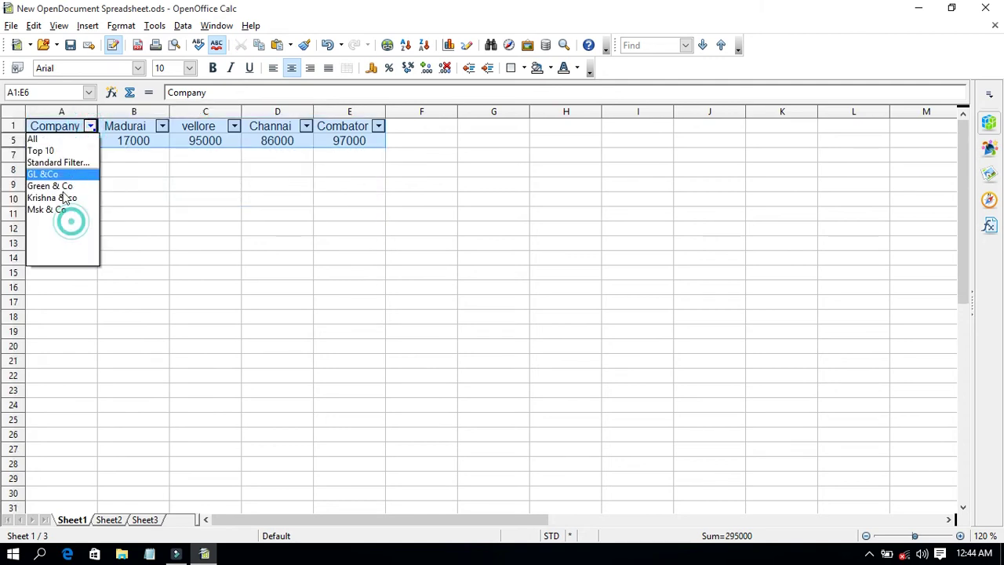
pyautogui.click(50, 163)
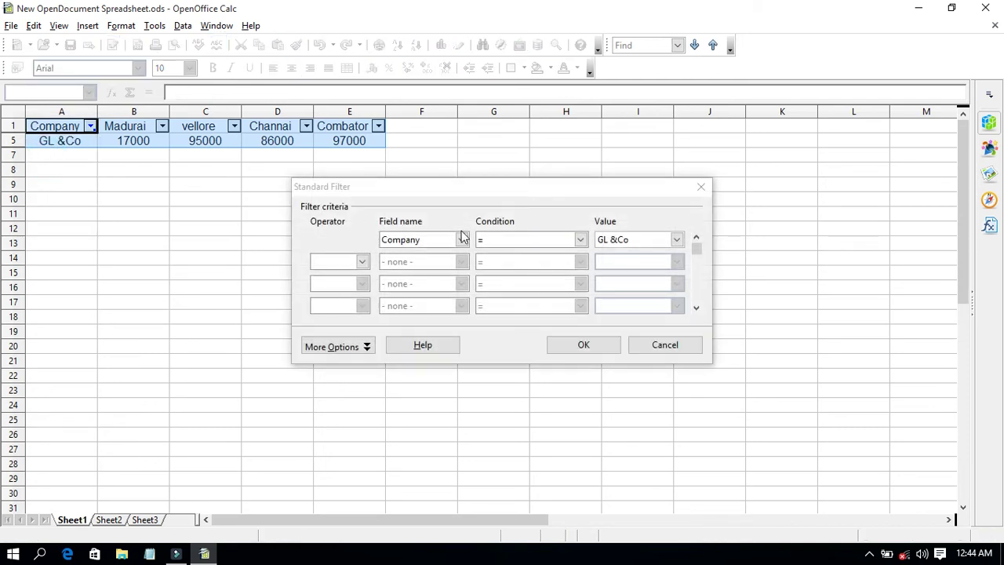
pyautogui.click(553, 240)
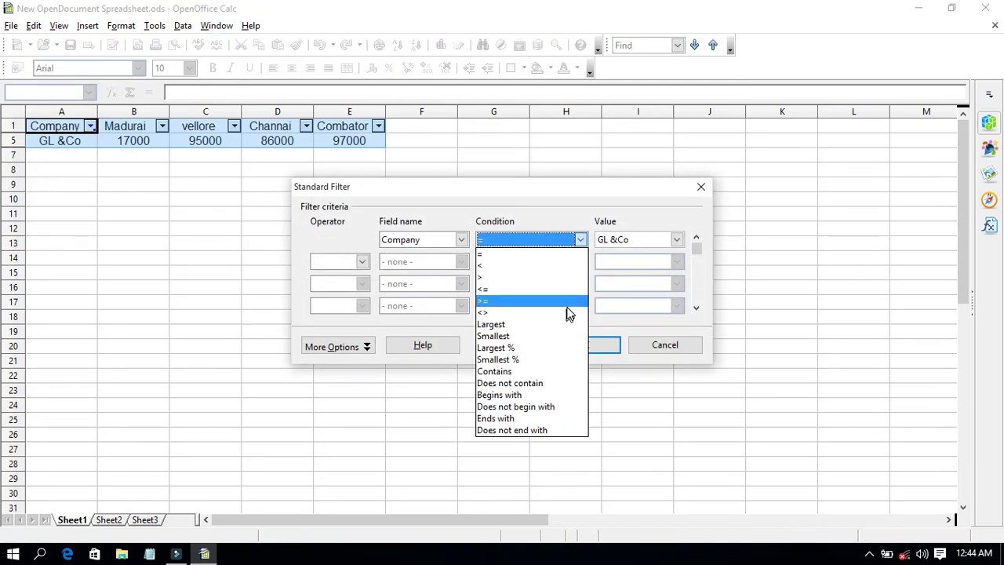
pyautogui.click(559, 337)
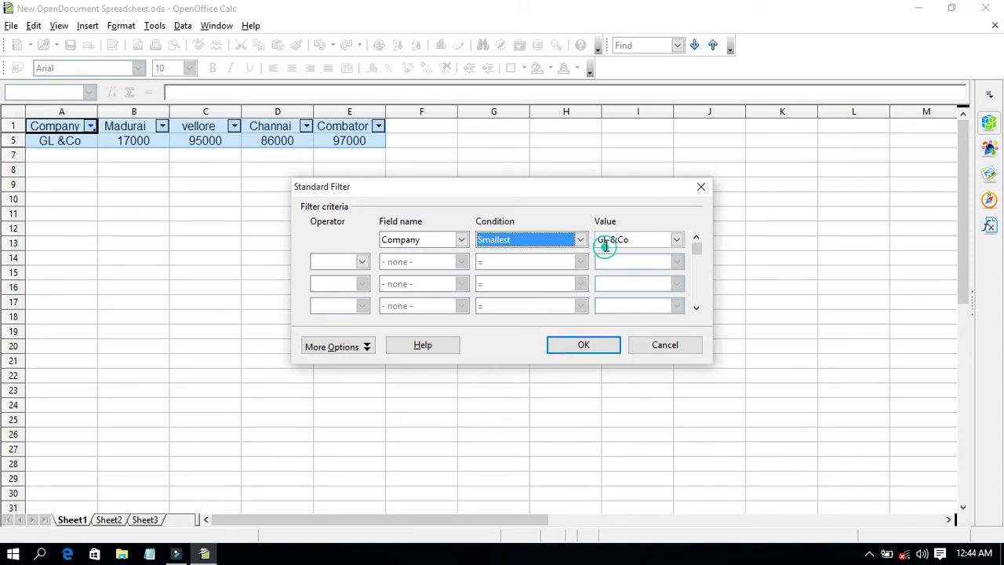
pyautogui.click(605, 243)
pyautogui.click(676, 239)
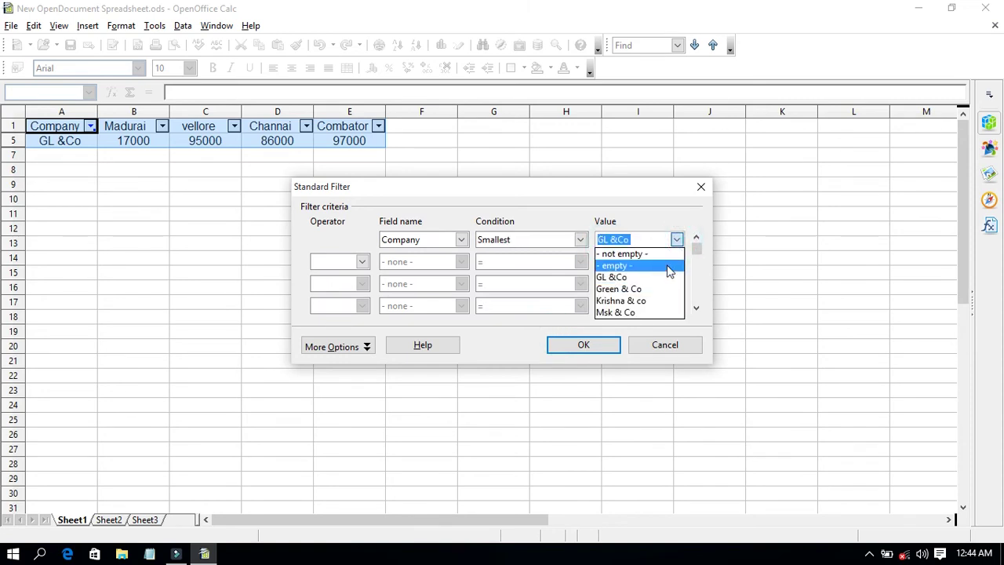
pyautogui.click(648, 301)
pyautogui.click(588, 344)
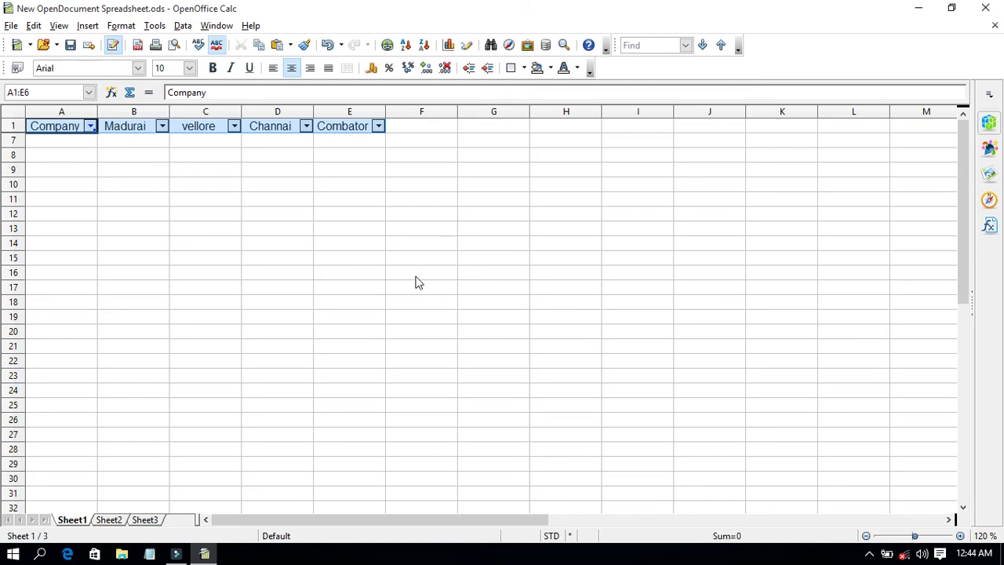
# - Reset the Company filter to show all rows, and filter the Company column to GL &Co
pyautogui.click(91, 126)
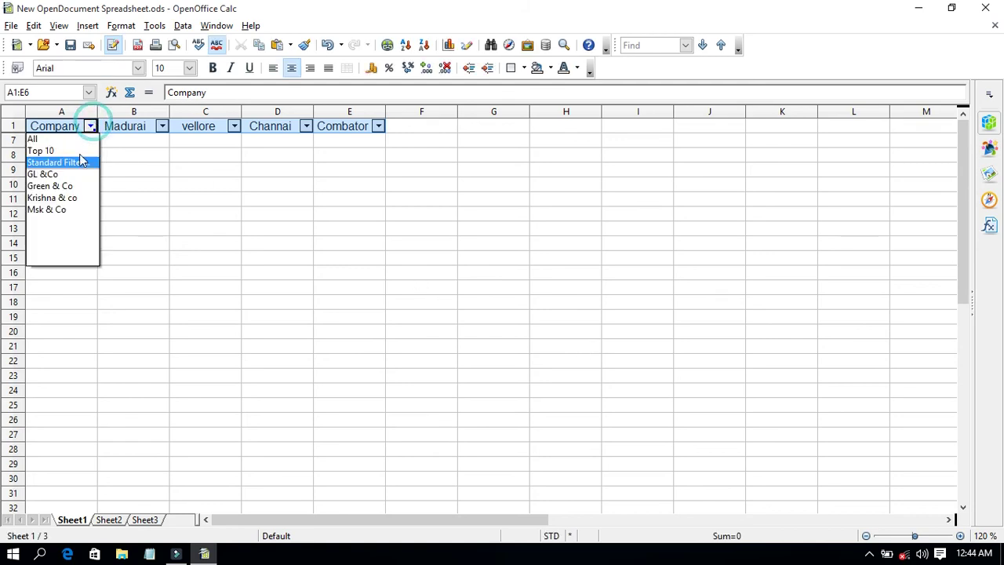
pyautogui.click(33, 139)
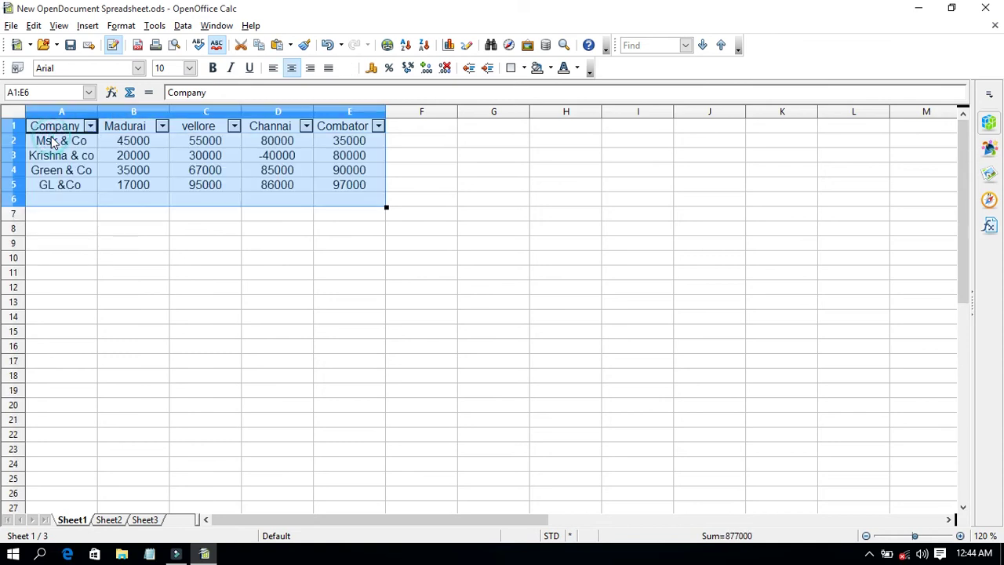
pyautogui.click(91, 127)
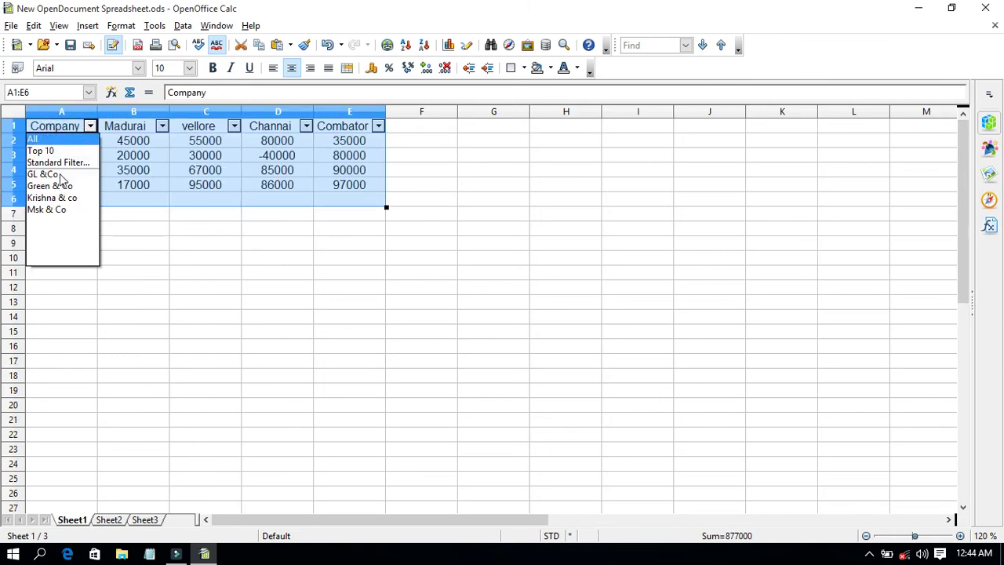
pyautogui.click(47, 175)
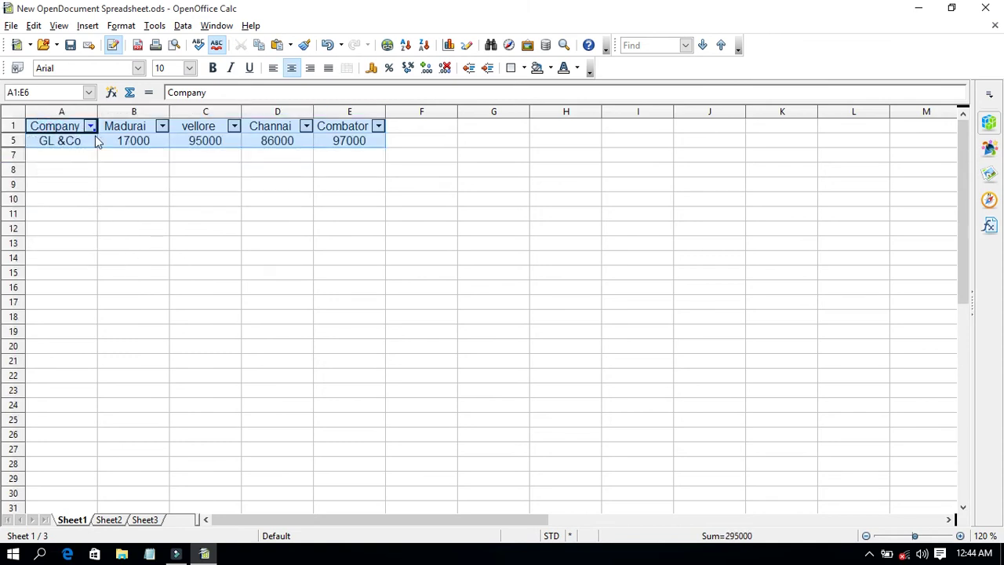
# - Filter the Company column to Krishna & co, and switch the filter to Msk & Co
pyautogui.click(161, 126)
pyautogui.click(84, 112)
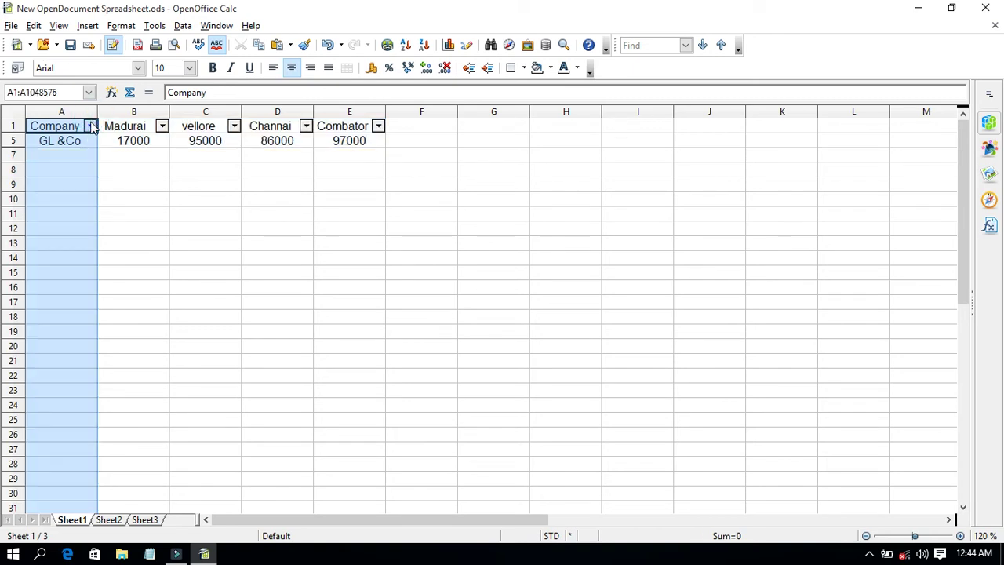
pyautogui.click(90, 126)
pyautogui.click(63, 200)
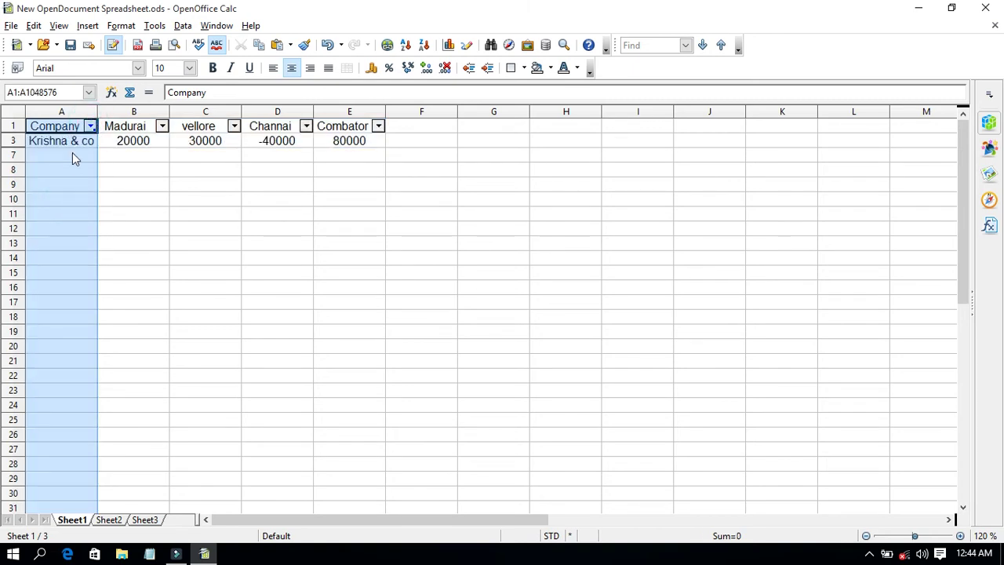
pyautogui.click(91, 126)
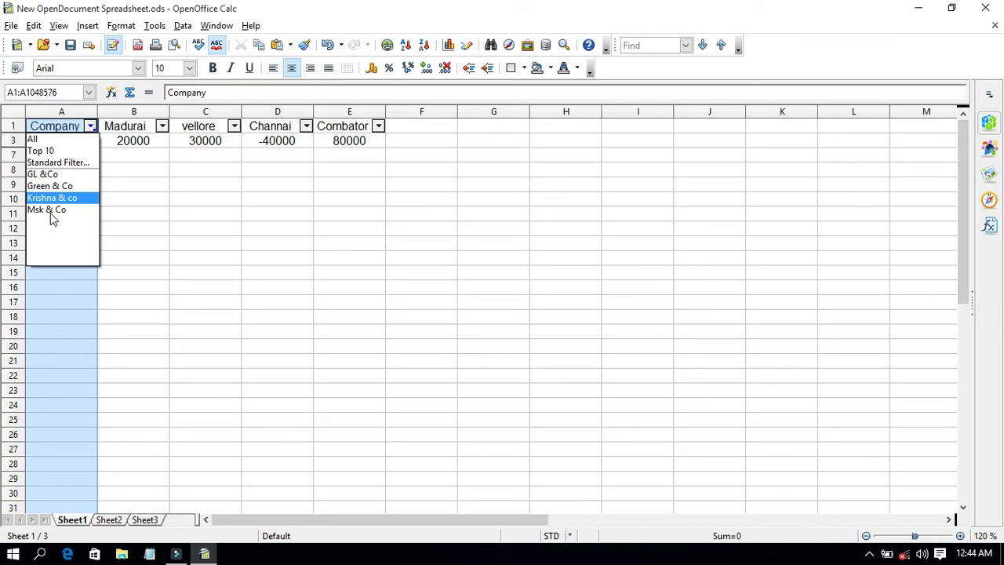
pyautogui.click(50, 212)
# - Clear the Msk & Co filter on the Company column by choosing All
pyautogui.doubleClick(107, 199)
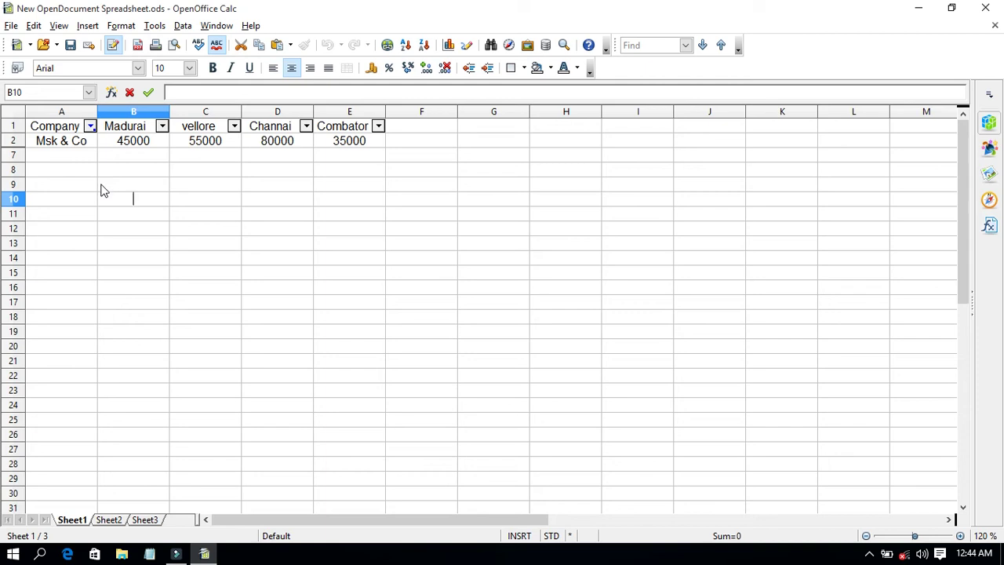
pyautogui.click(90, 126)
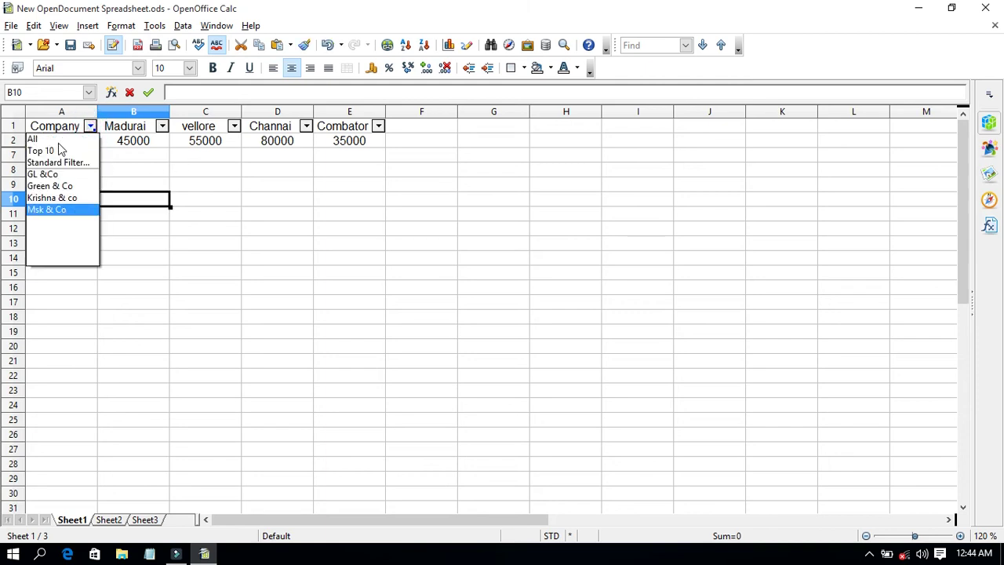
pyautogui.click(58, 138)
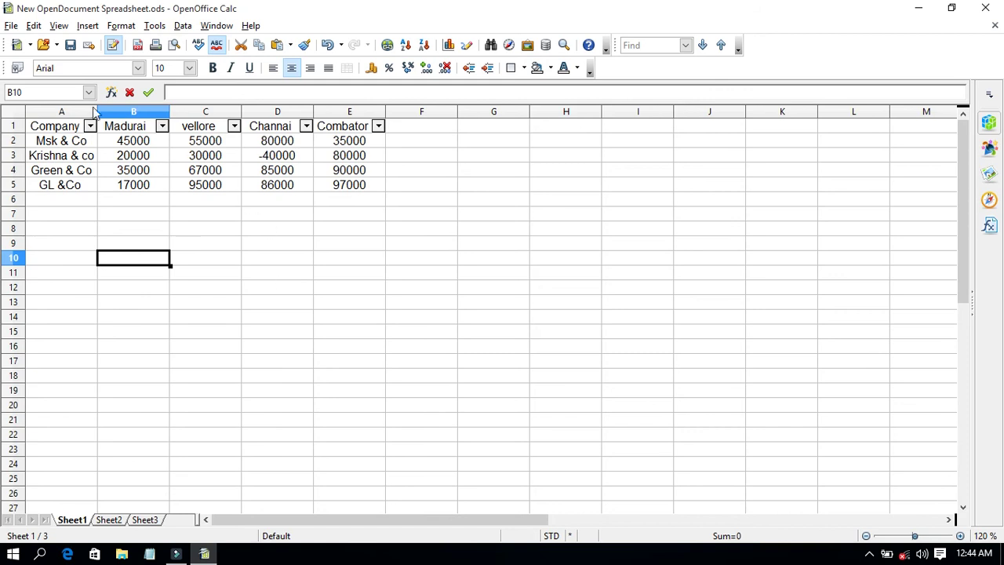
# - Try to apply an AutoFilter with only the empty cell B10 selected
pyautogui.click(181, 29)
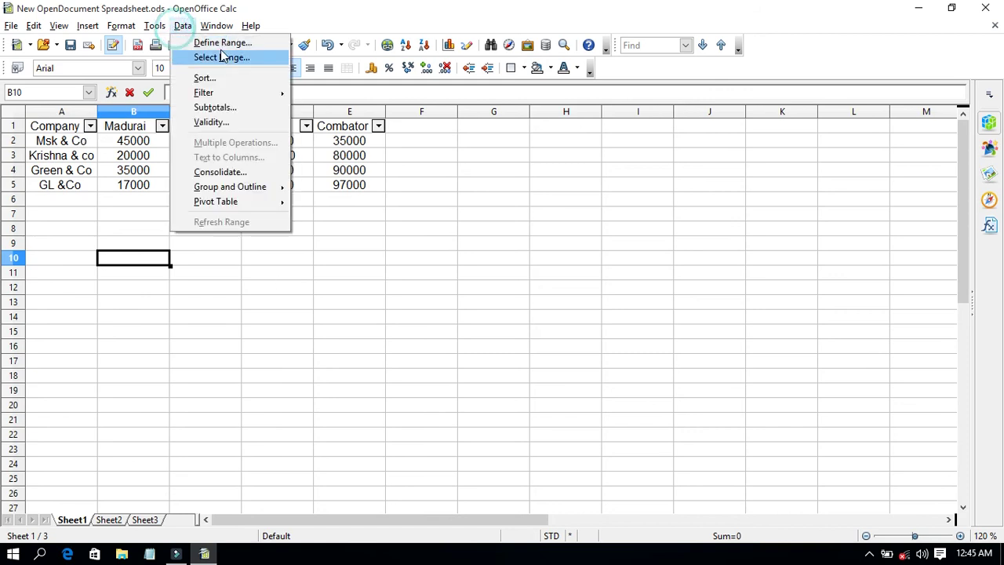
pyautogui.moveTo(235, 93)
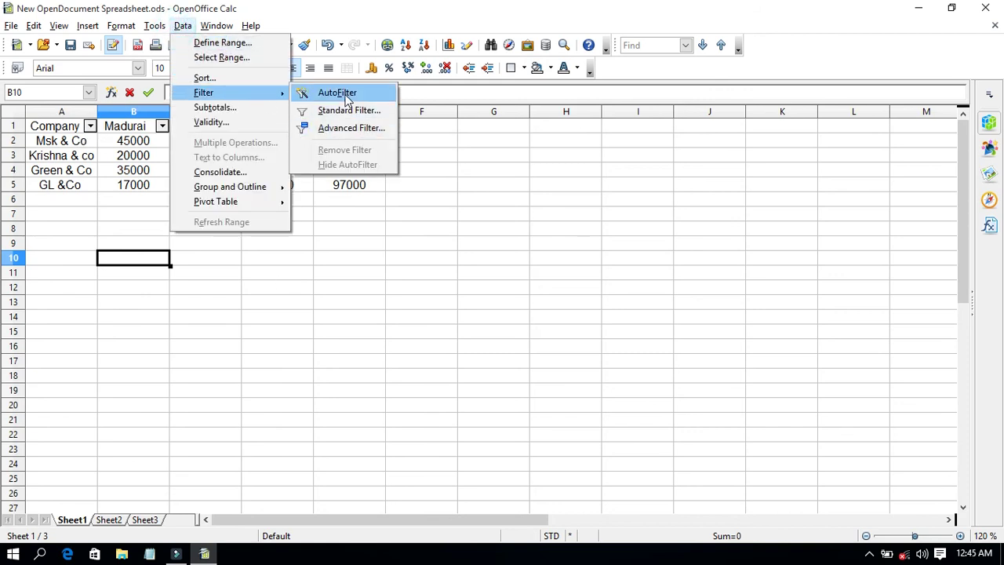
pyautogui.click(337, 93)
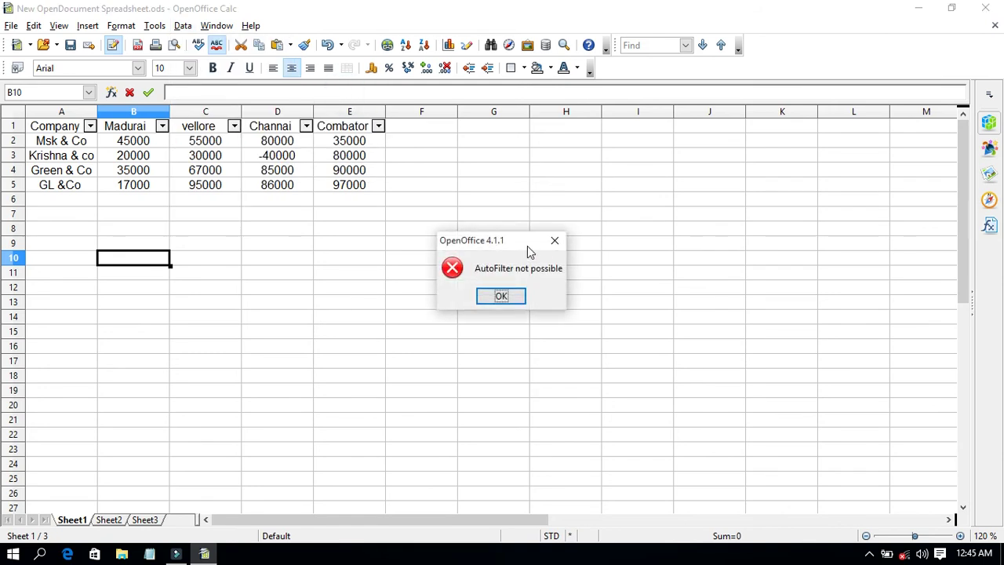
pyautogui.click(552, 242)
# - Select the table range A1:E6 and turn off its AutoFilter
pyautogui.moveTo(375, 200); pyautogui.dragTo(55, 126)
pyautogui.click(180, 28)
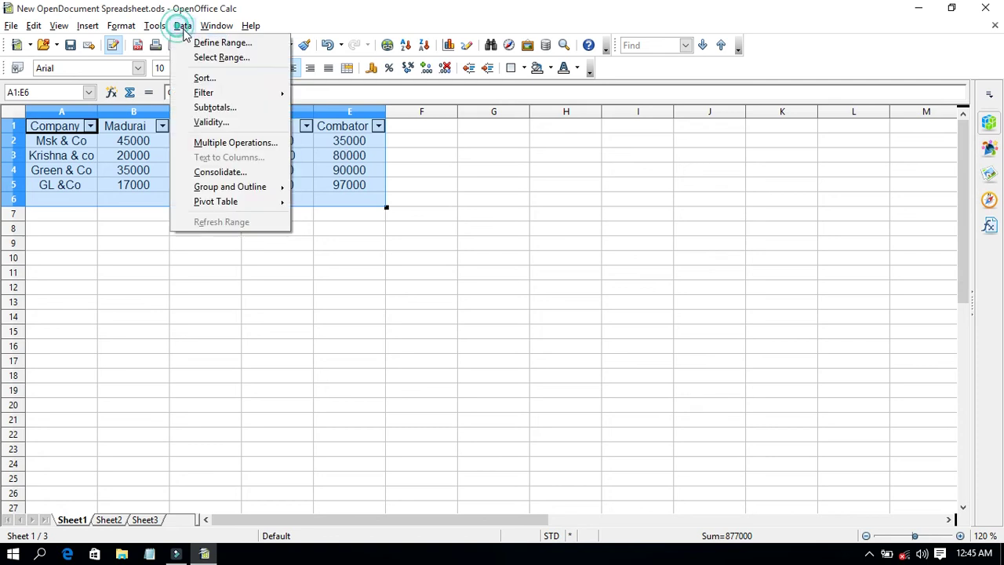
pyautogui.moveTo(250, 94)
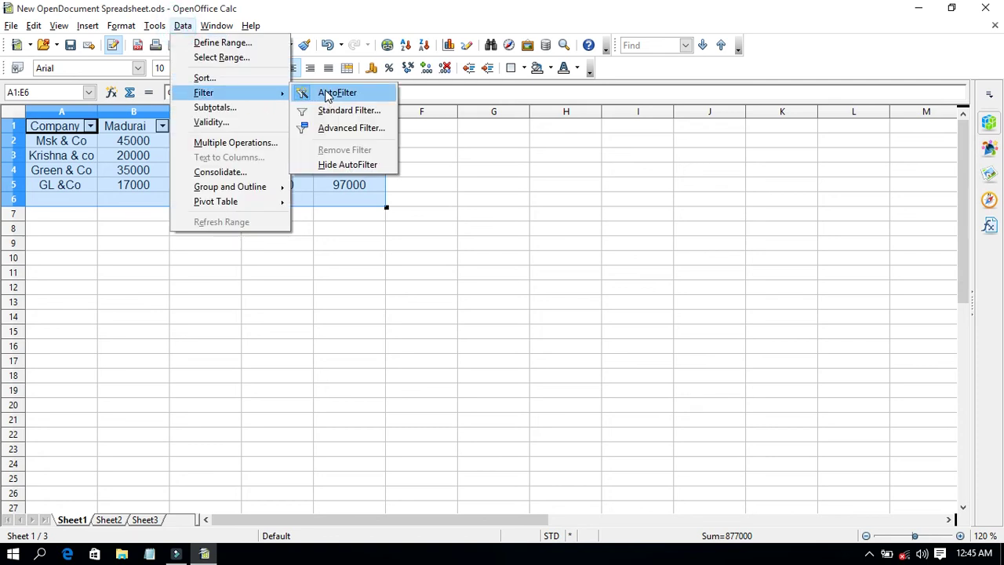
pyautogui.click(328, 96)
# - Apply a standard filter on the Company field with the condition < and the value - empty -, and undo it
pyautogui.click(186, 28)
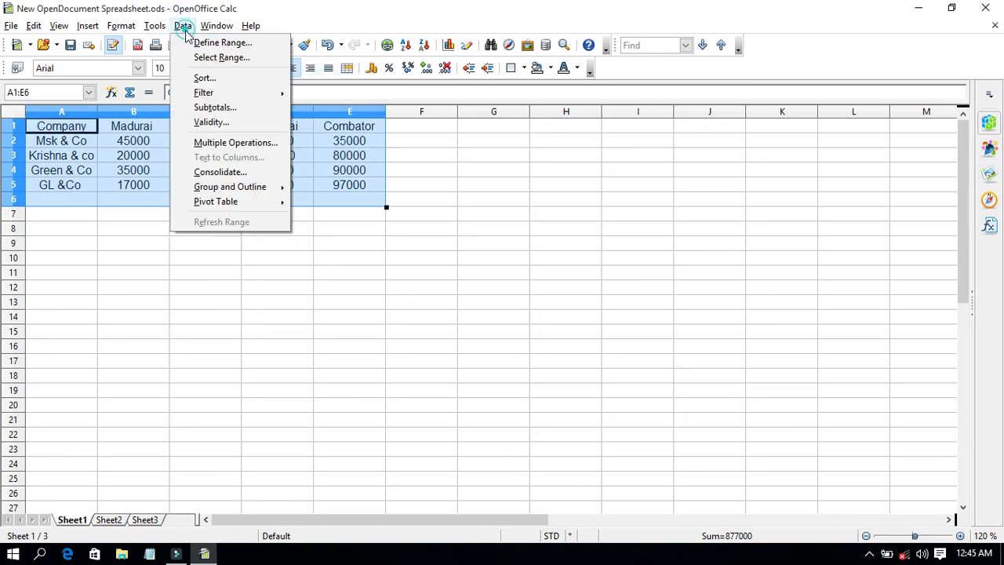
pyautogui.moveTo(259, 92)
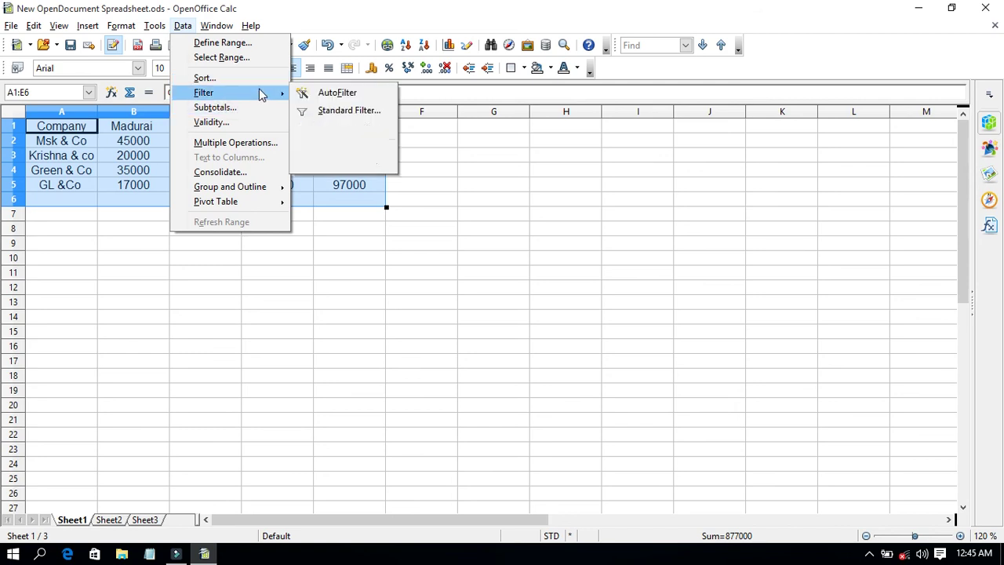
pyautogui.click(335, 117)
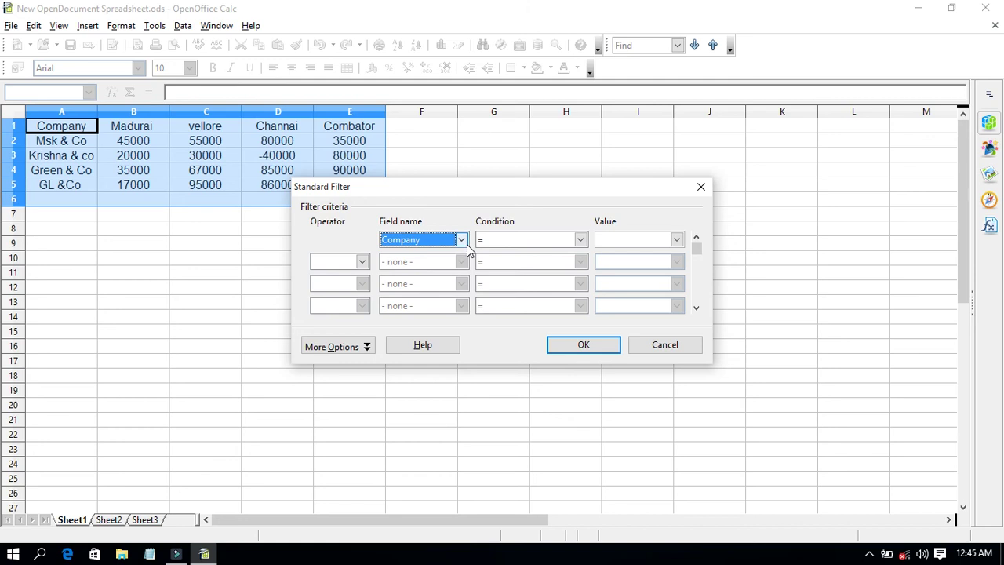
pyautogui.click(570, 239)
pyautogui.click(549, 266)
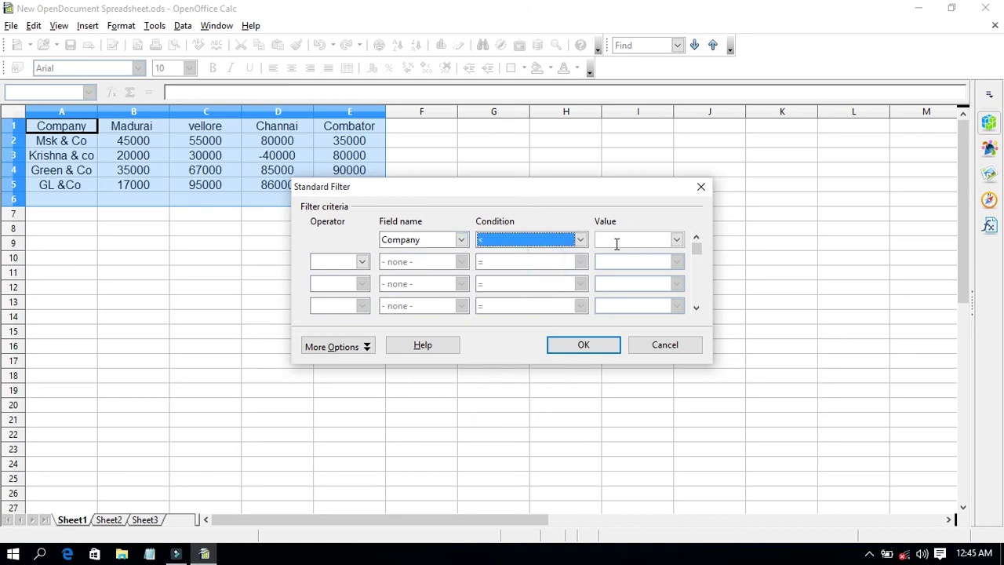
pyautogui.click(617, 241)
pyautogui.click(677, 240)
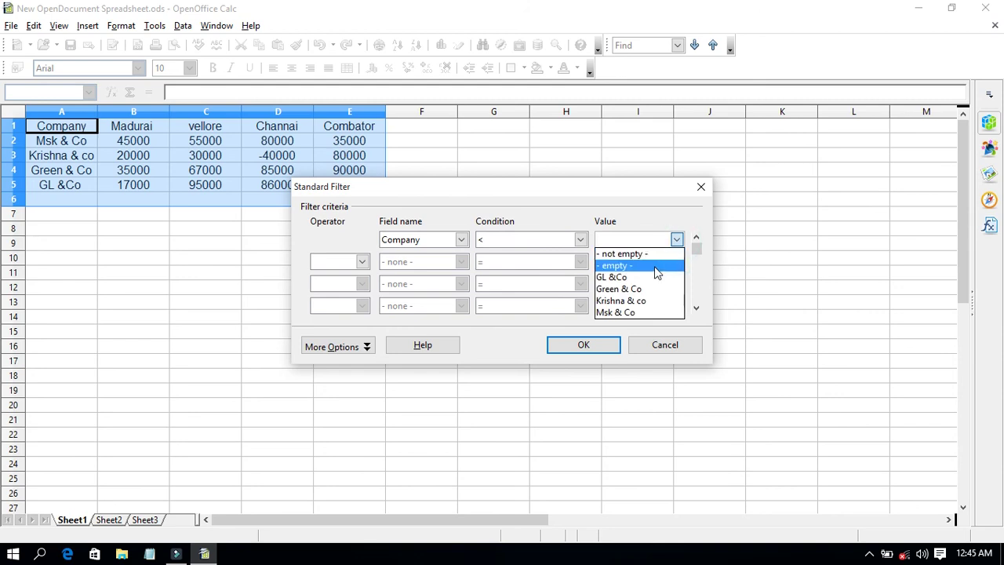
pyautogui.click(650, 267)
pyautogui.click(575, 360)
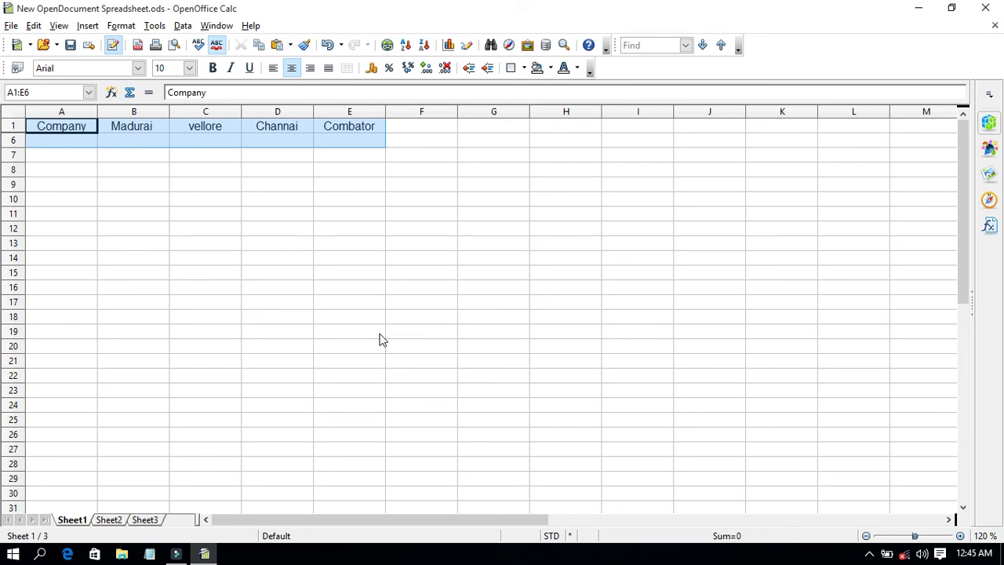
pyautogui.hotkey('ctrl', 'z')
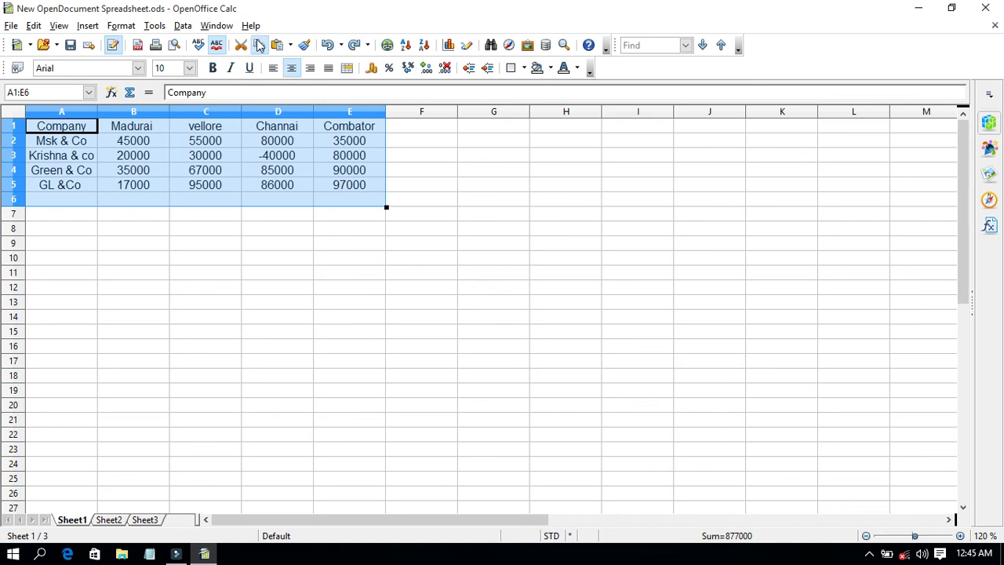
# - Apply a standard filter on the Company field with the condition Smallest and the value Green & Co, and undo it
pyautogui.click(182, 26)
pyautogui.click(238, 92)
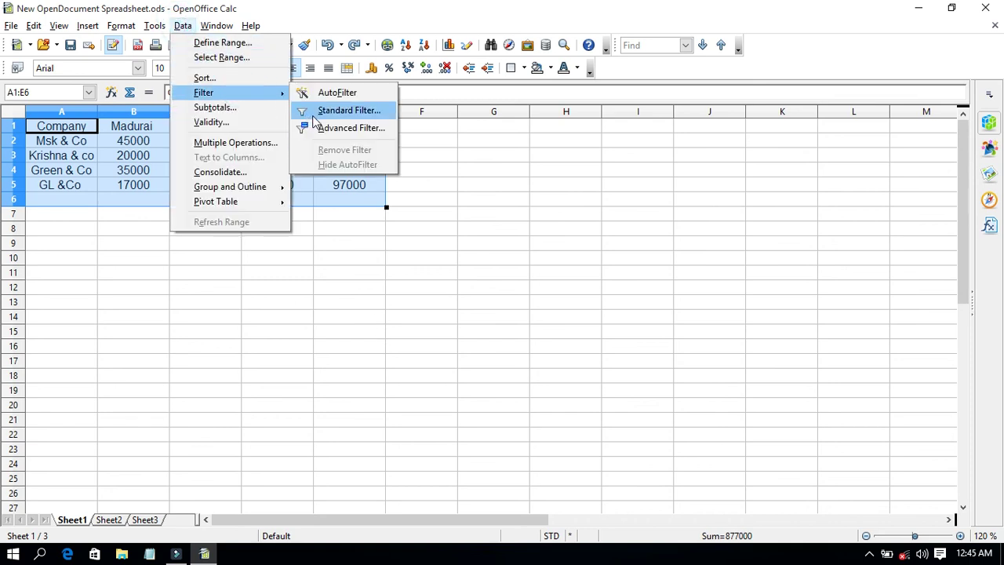
pyautogui.click(330, 111)
pyautogui.click(554, 240)
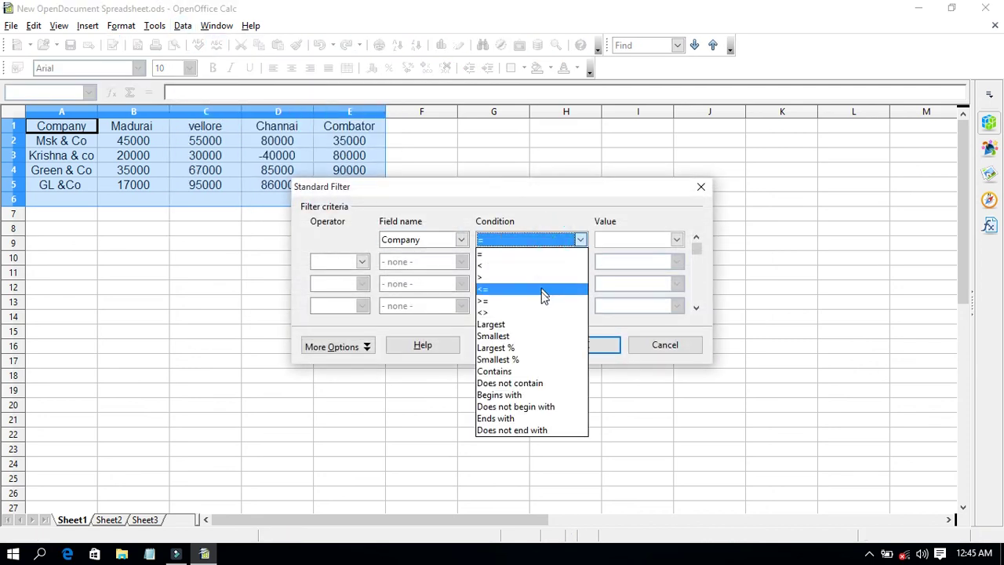
pyautogui.click(536, 336)
pyautogui.click(624, 240)
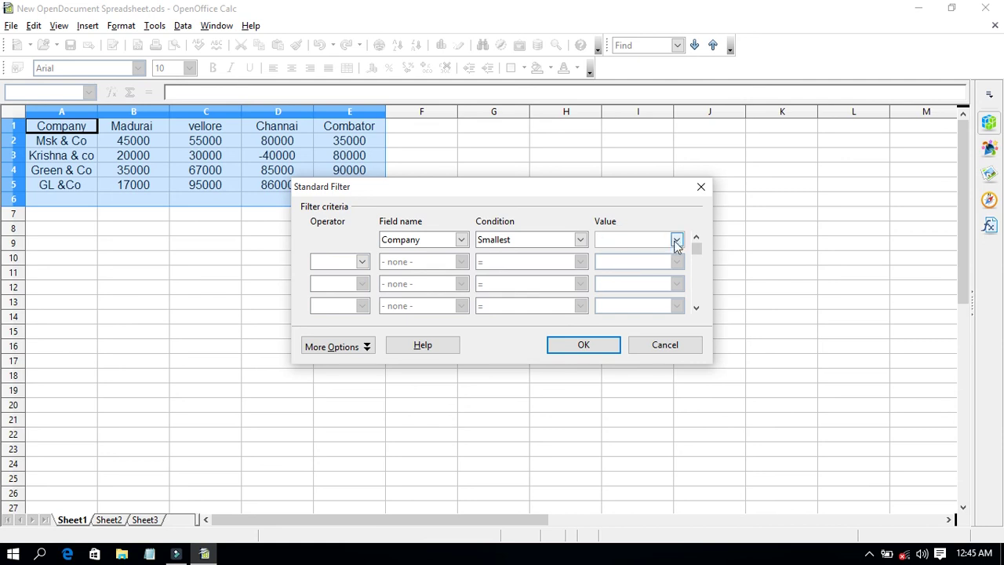
pyautogui.click(676, 240)
pyautogui.click(641, 292)
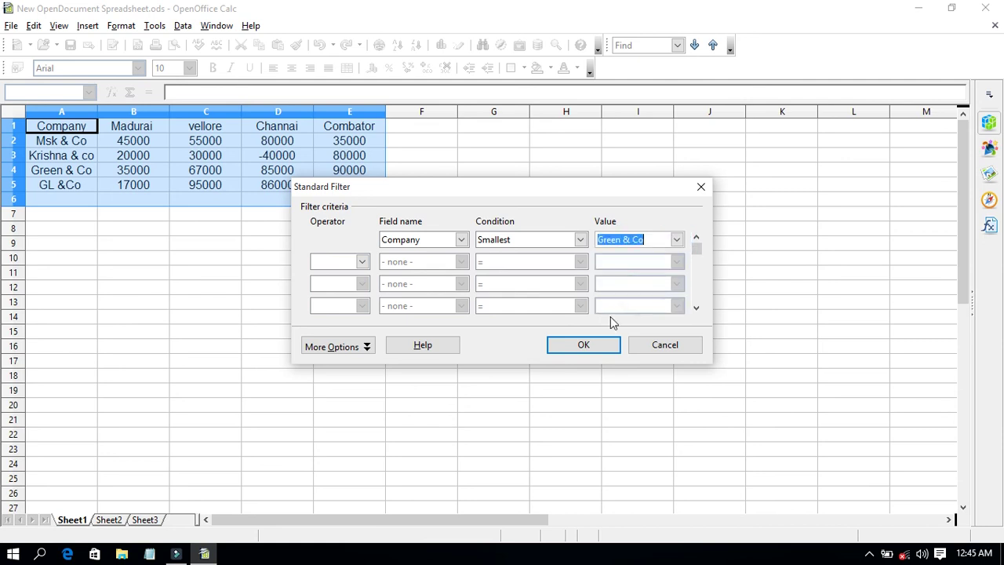
pyautogui.click(584, 344)
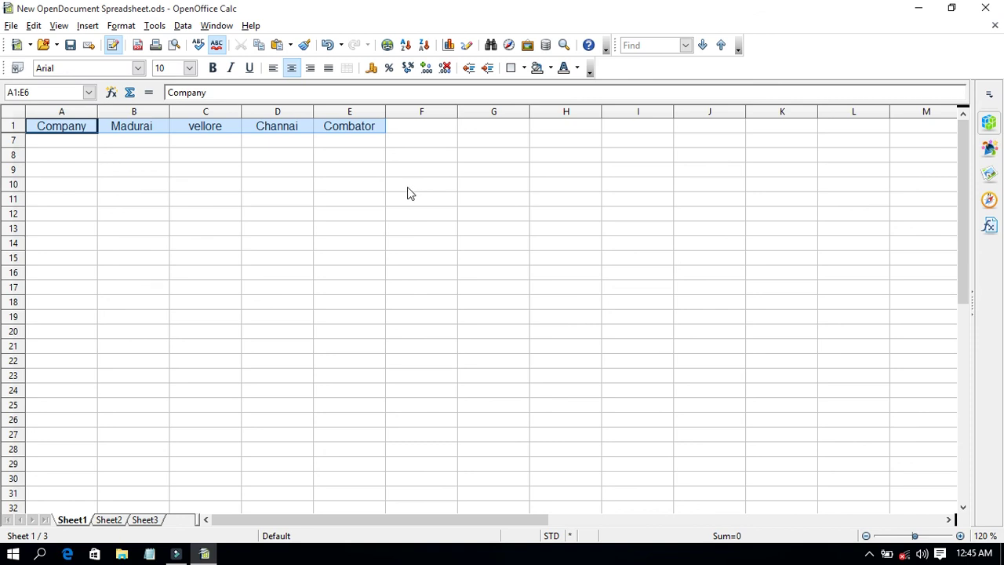
pyautogui.hotkey('ctrl', 'z')
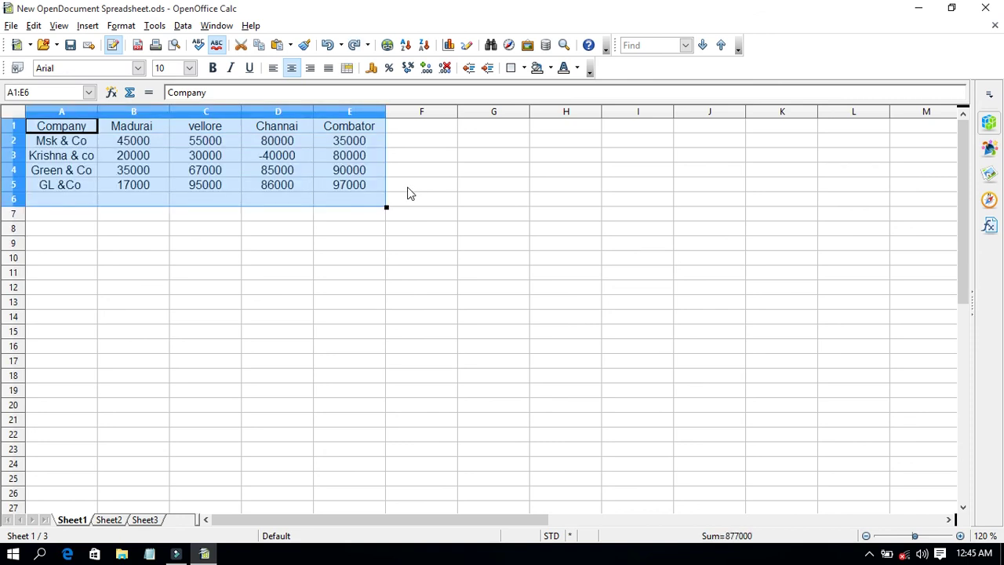
# - Apply an AutoFilter to the selected table range A1:E6
pyautogui.click(183, 25)
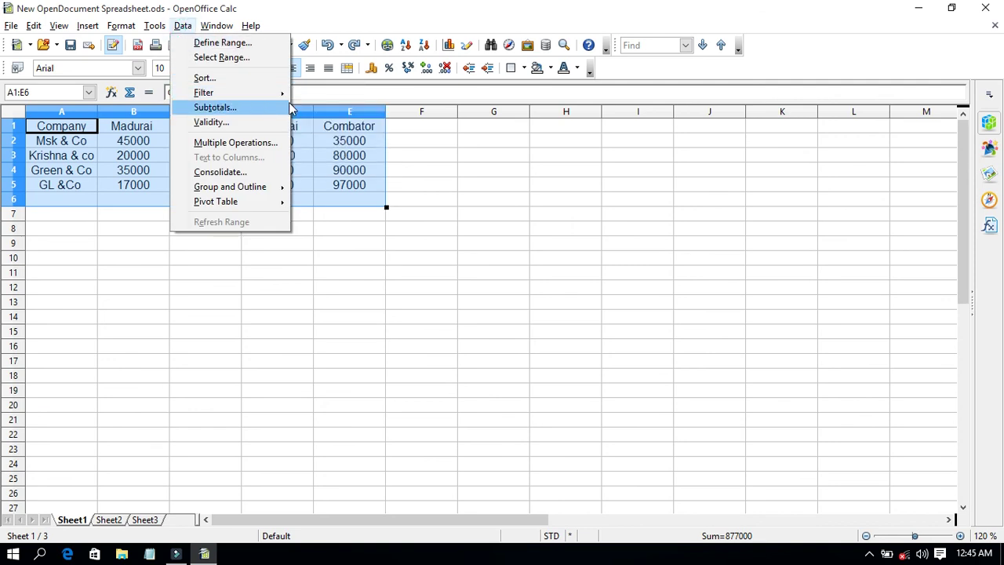
pyautogui.moveTo(280, 92)
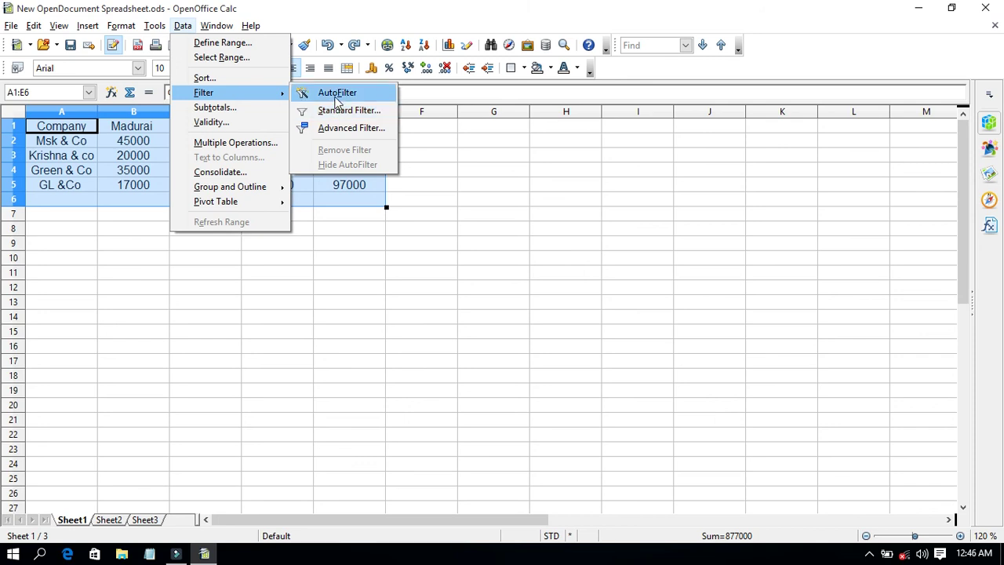
pyautogui.click(331, 92)
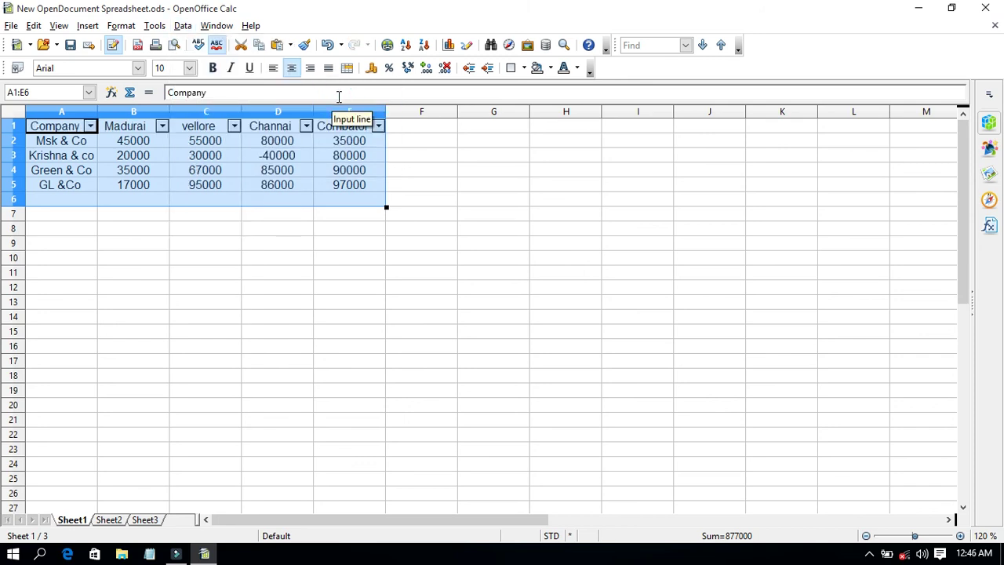